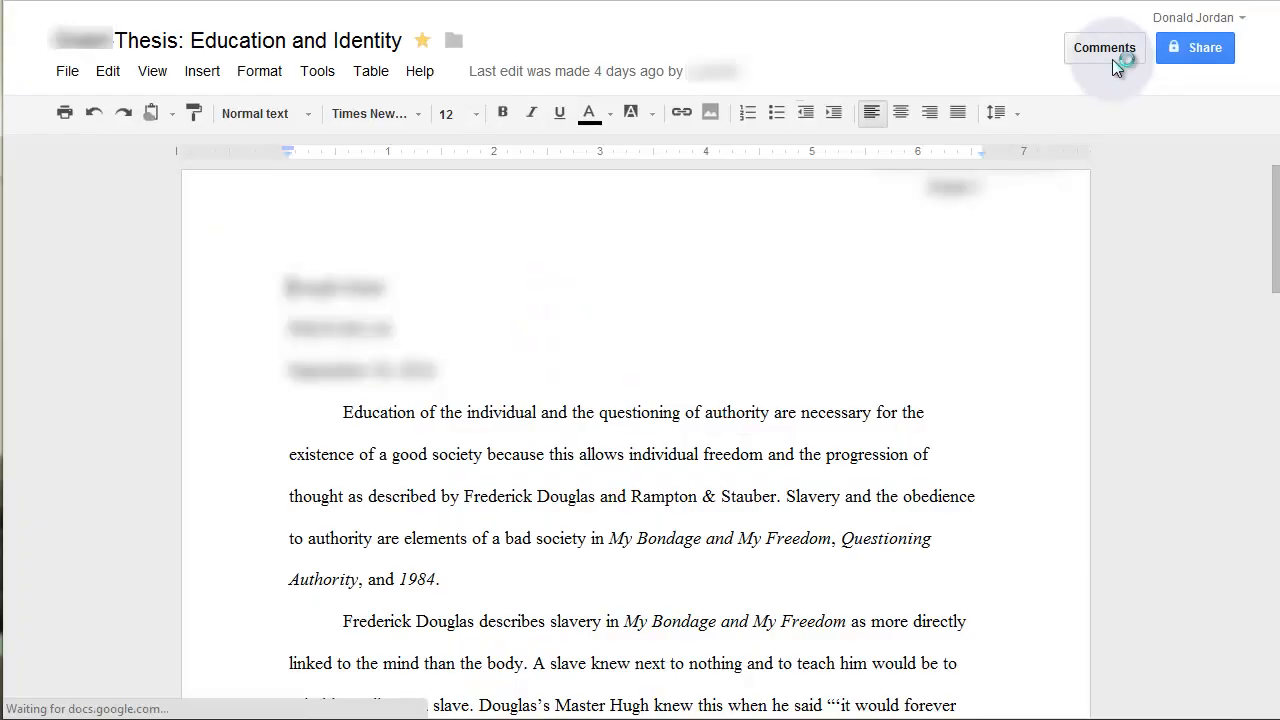
Show the comments on the Thesis: Education and Identity document.
click(1112, 59)
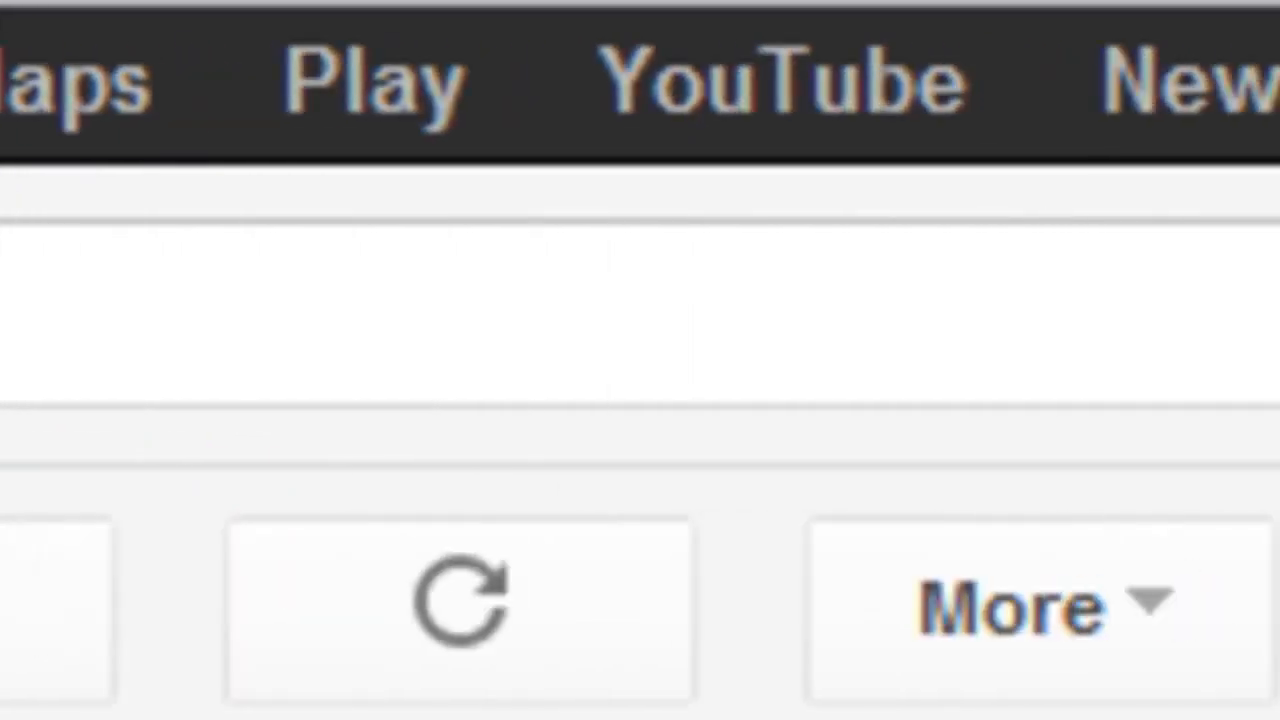
Switch to Google Drive and create a new document.
click(651, 125)
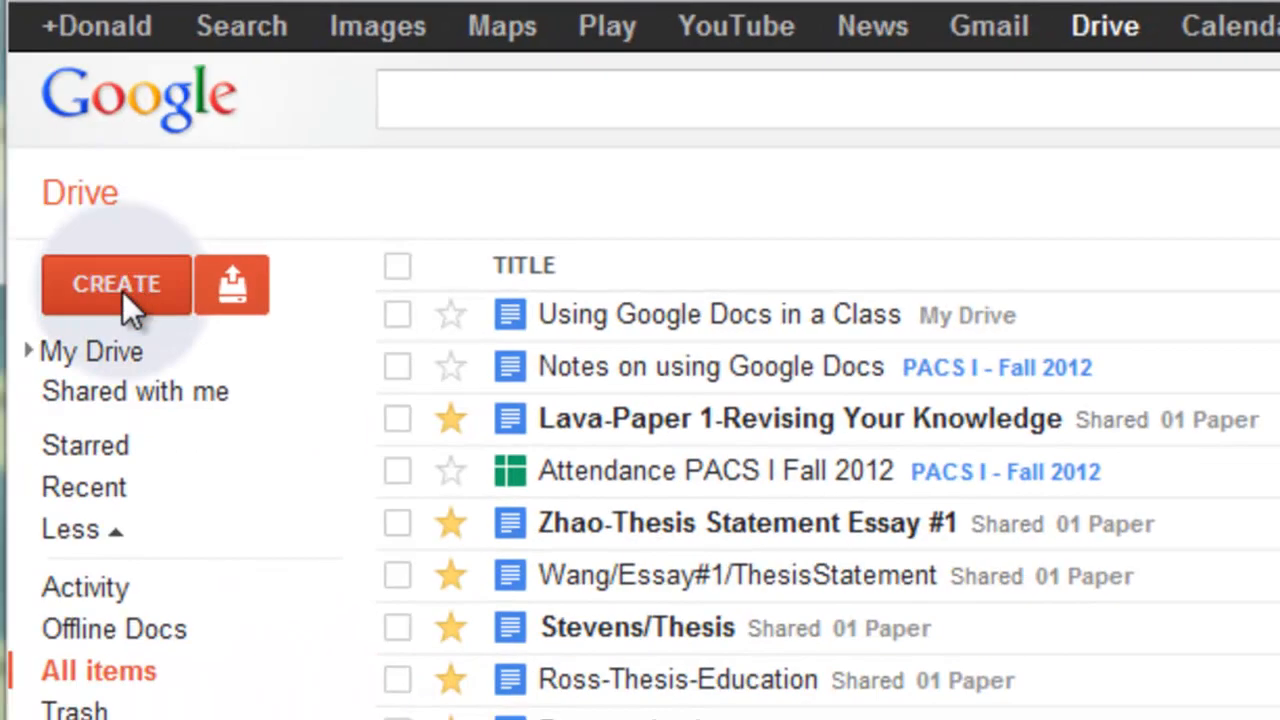
click(124, 288)
click(134, 355)
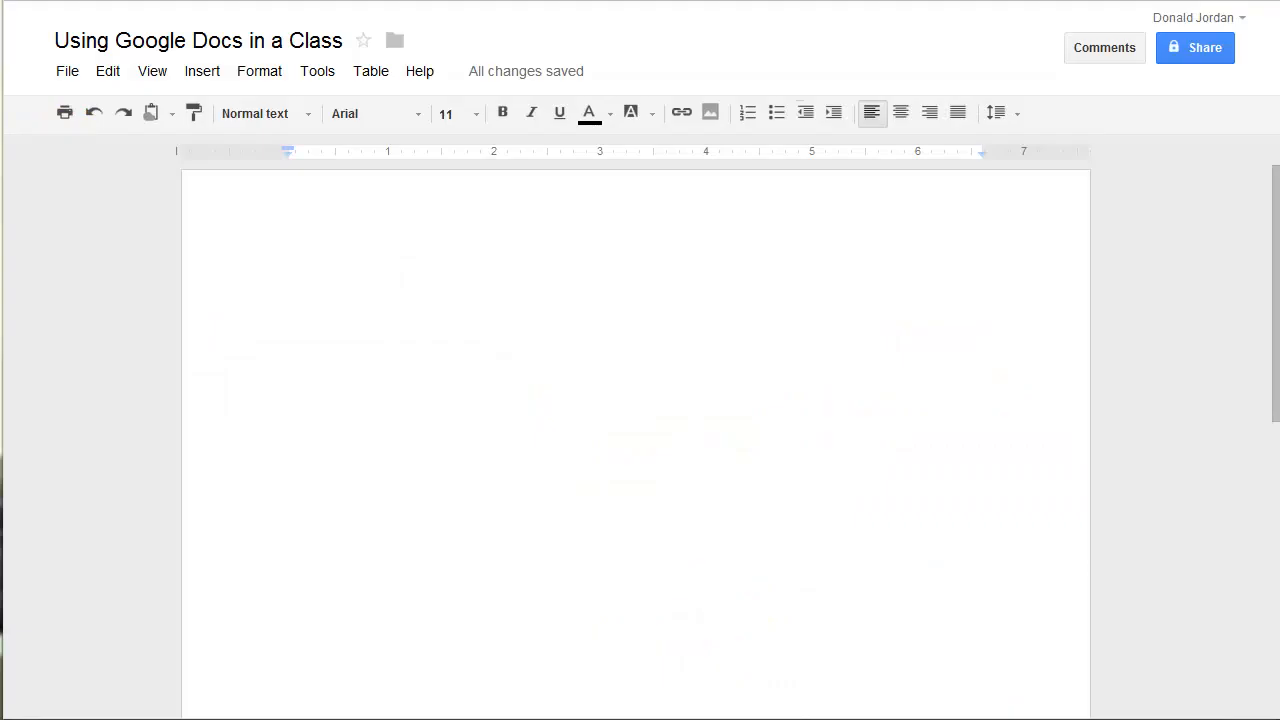
Review the document's sharing settings, including the Can edit, Can comment and Can view options, and close them without adding anyone.
click(1199, 48)
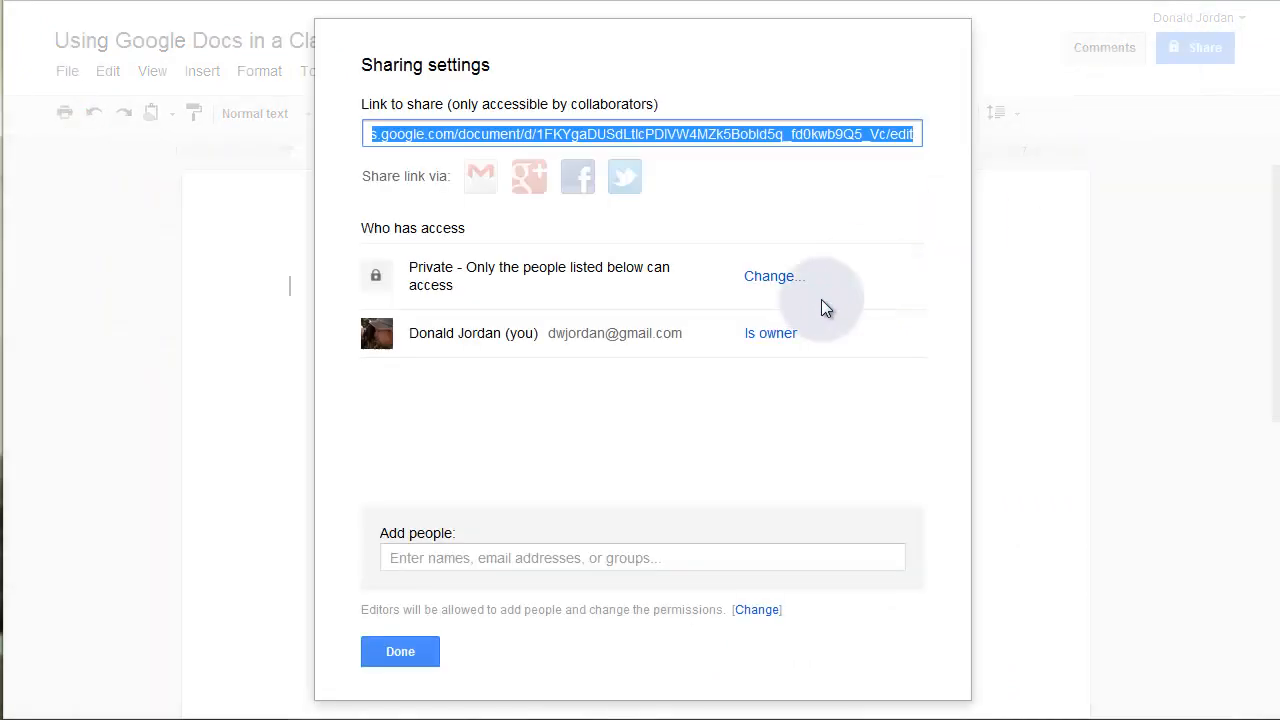
click(739, 402)
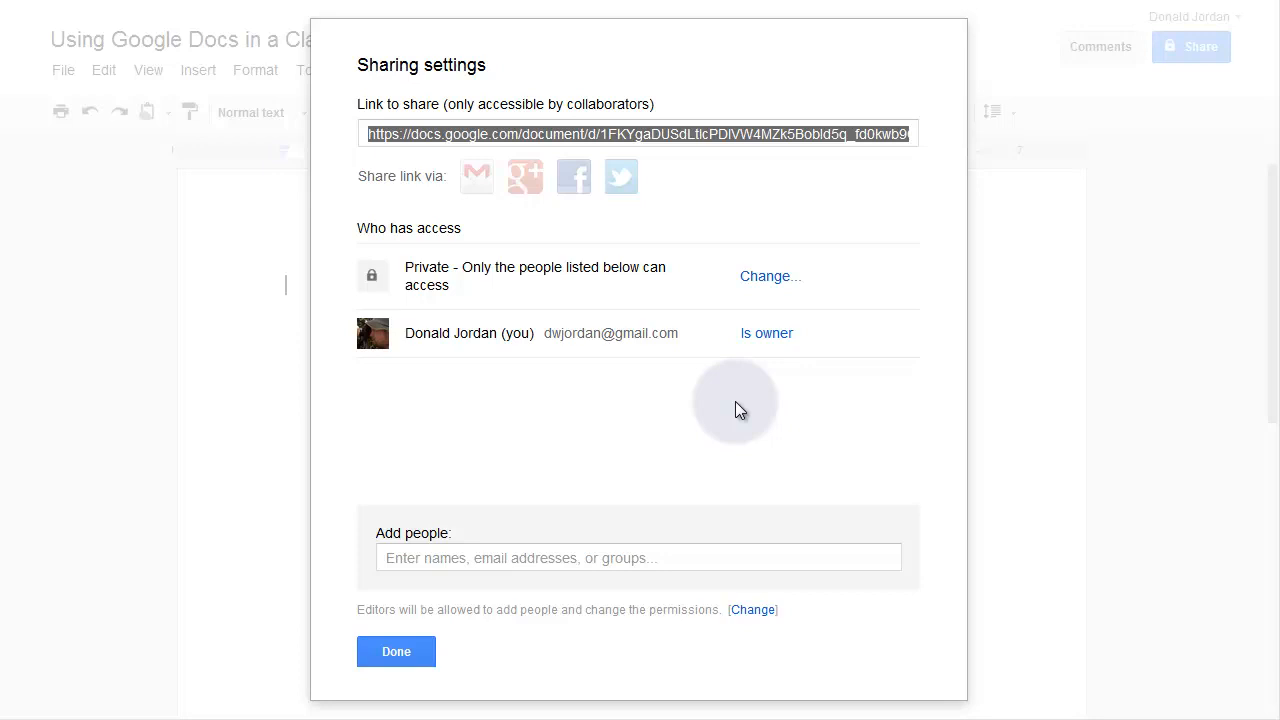
click(757, 553)
click(778, 556)
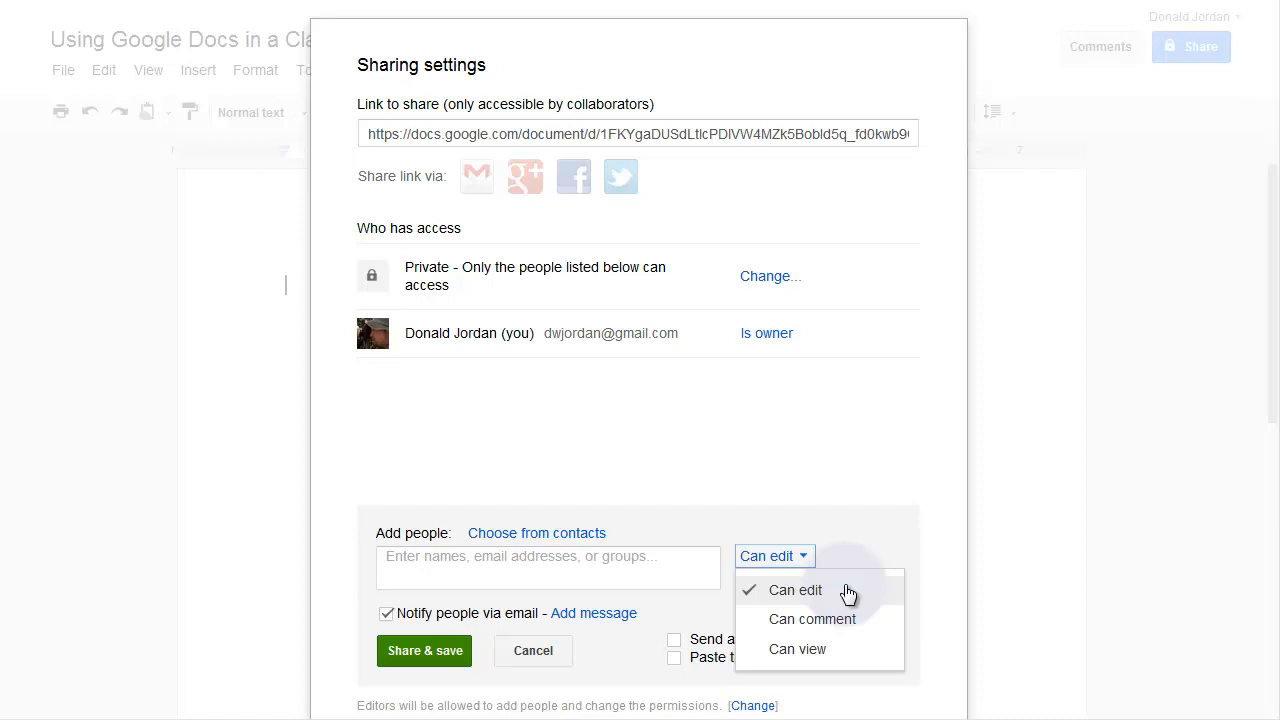
click(1104, 248)
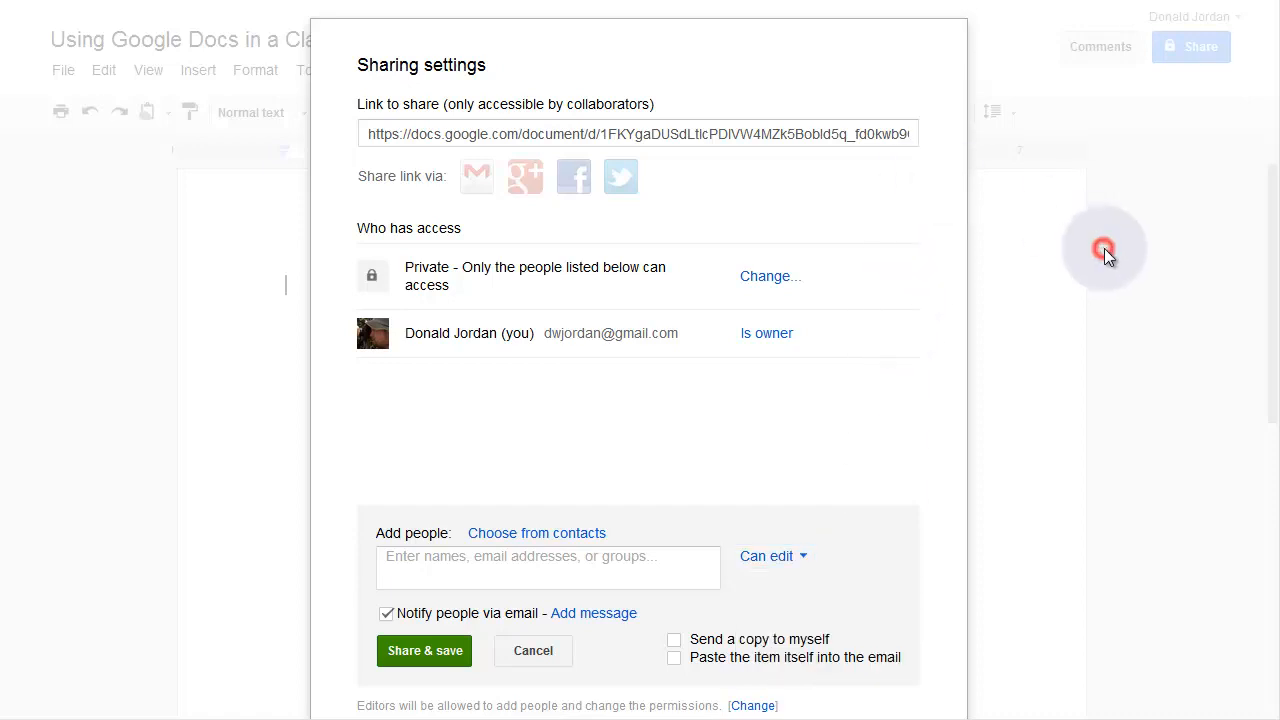
click(520, 648)
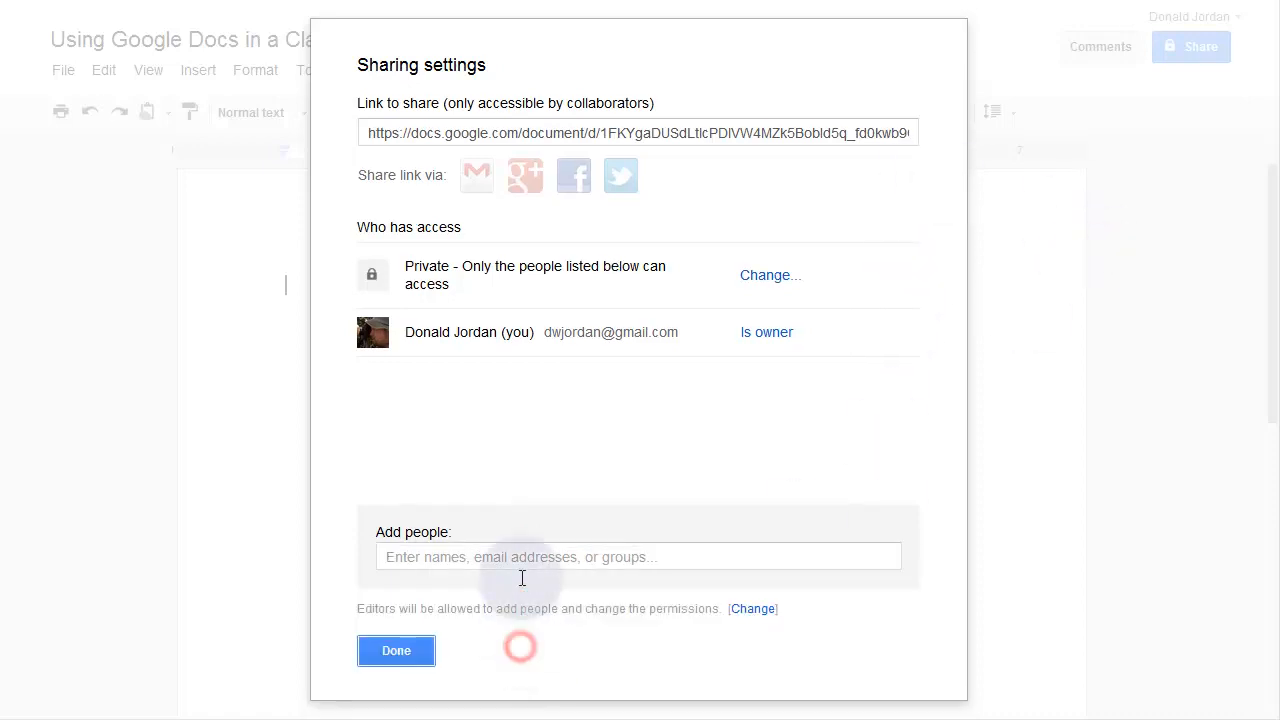
click(421, 650)
click(310, 75)
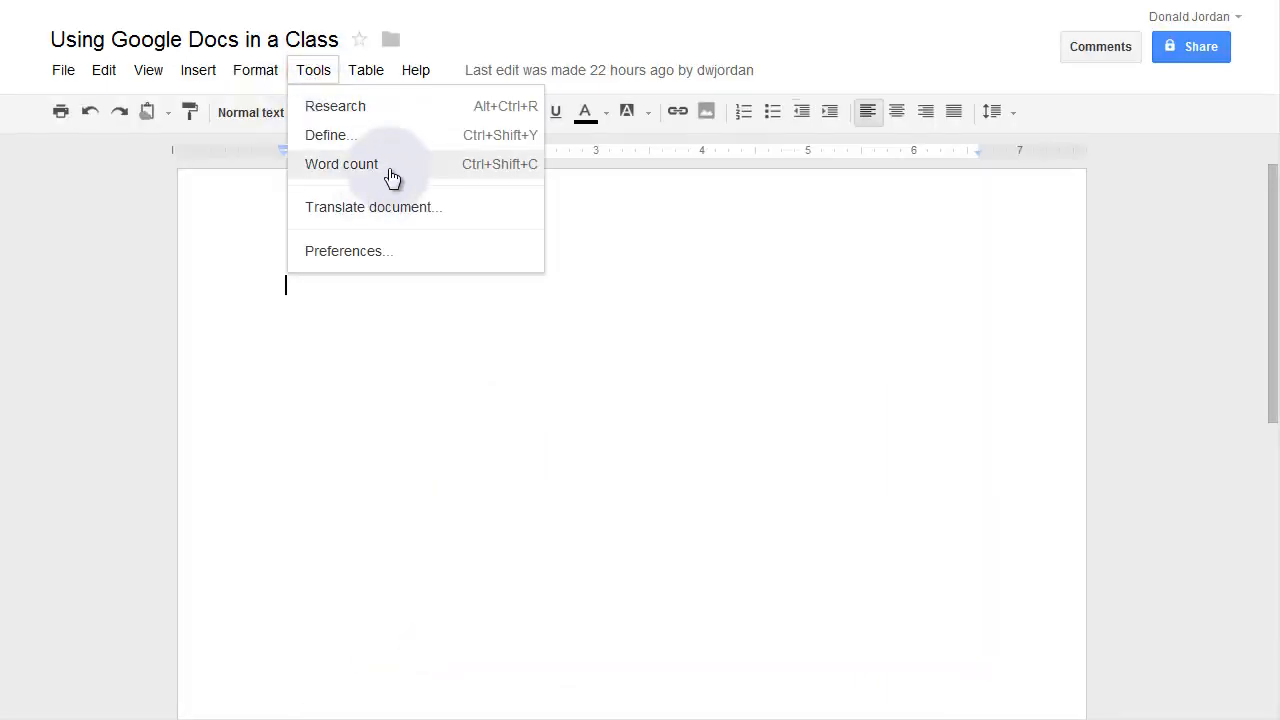
click(63, 70)
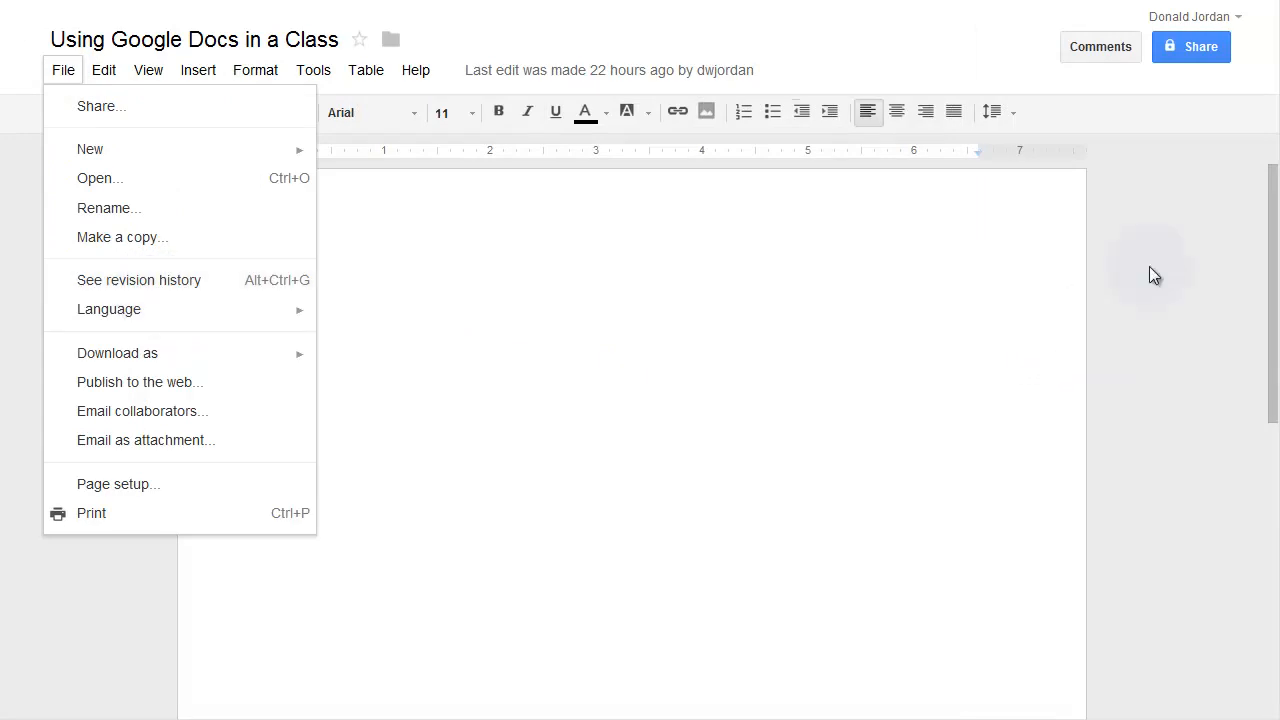
key(Escape)
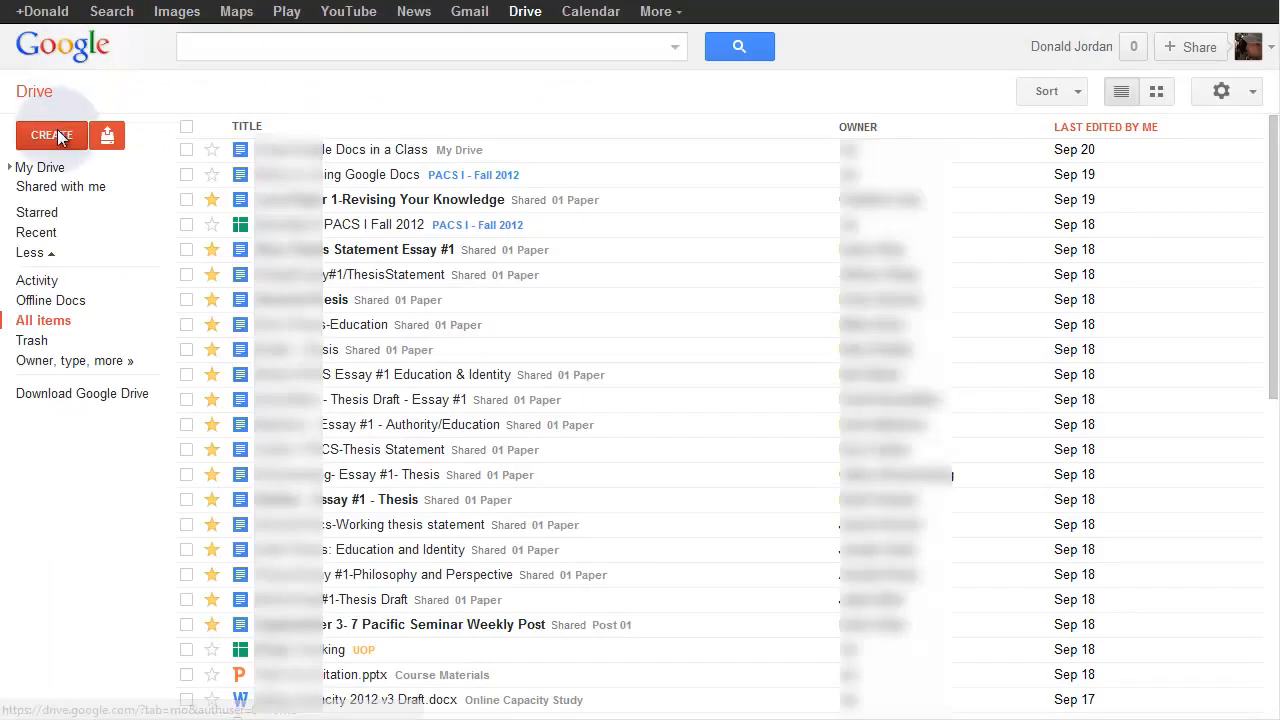
Create a new document in Google Drive and name it with the author's surname followed by "-Post #1-My first entry".
click(57, 133)
click(50, 166)
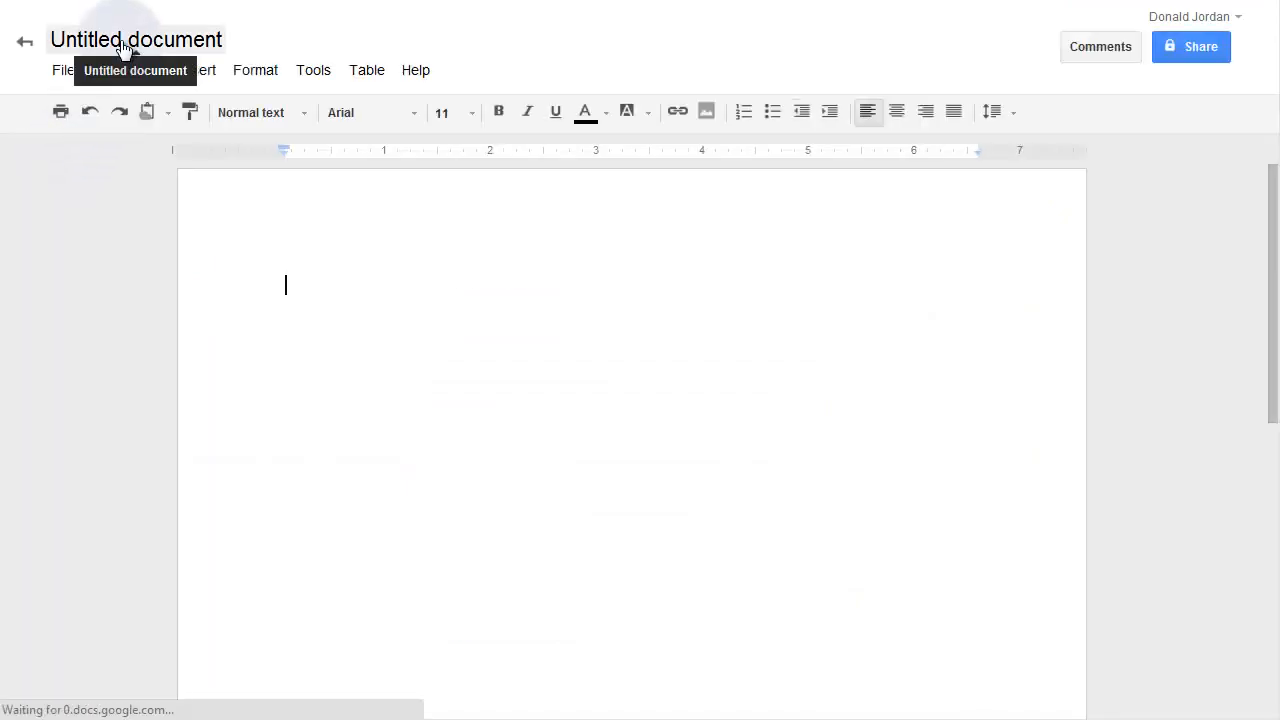
click(120, 44)
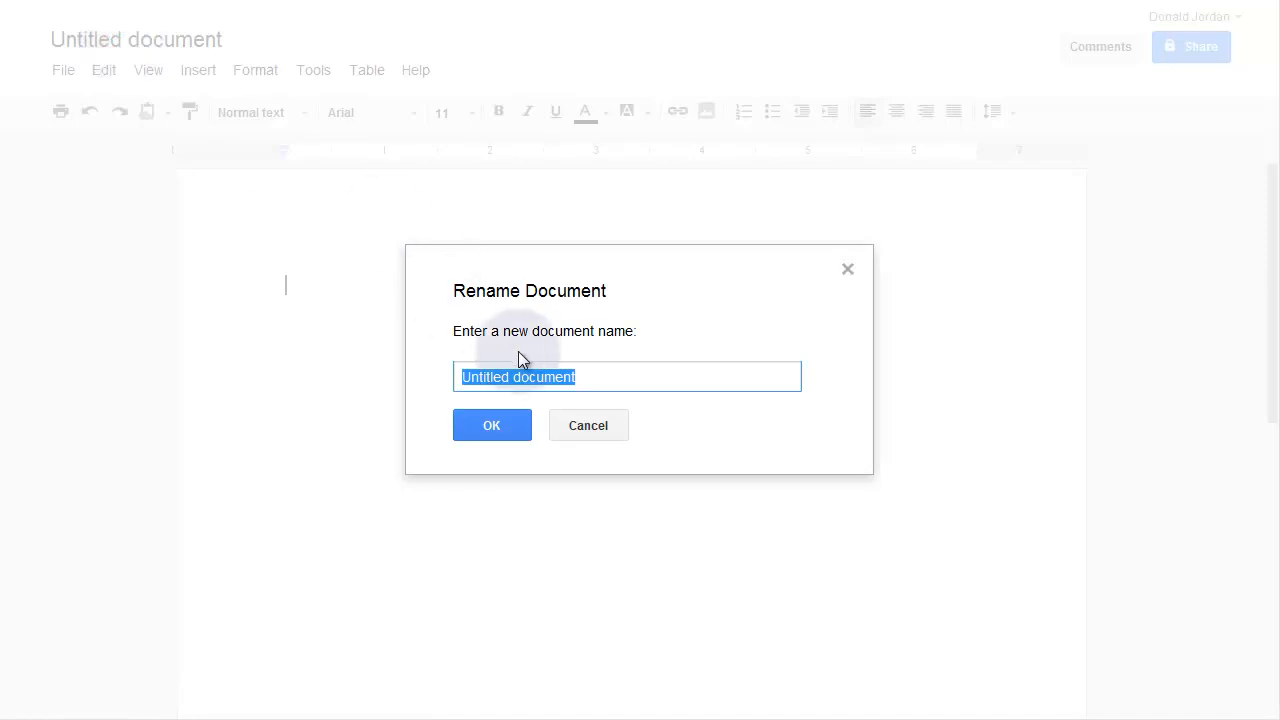
text(Jor)
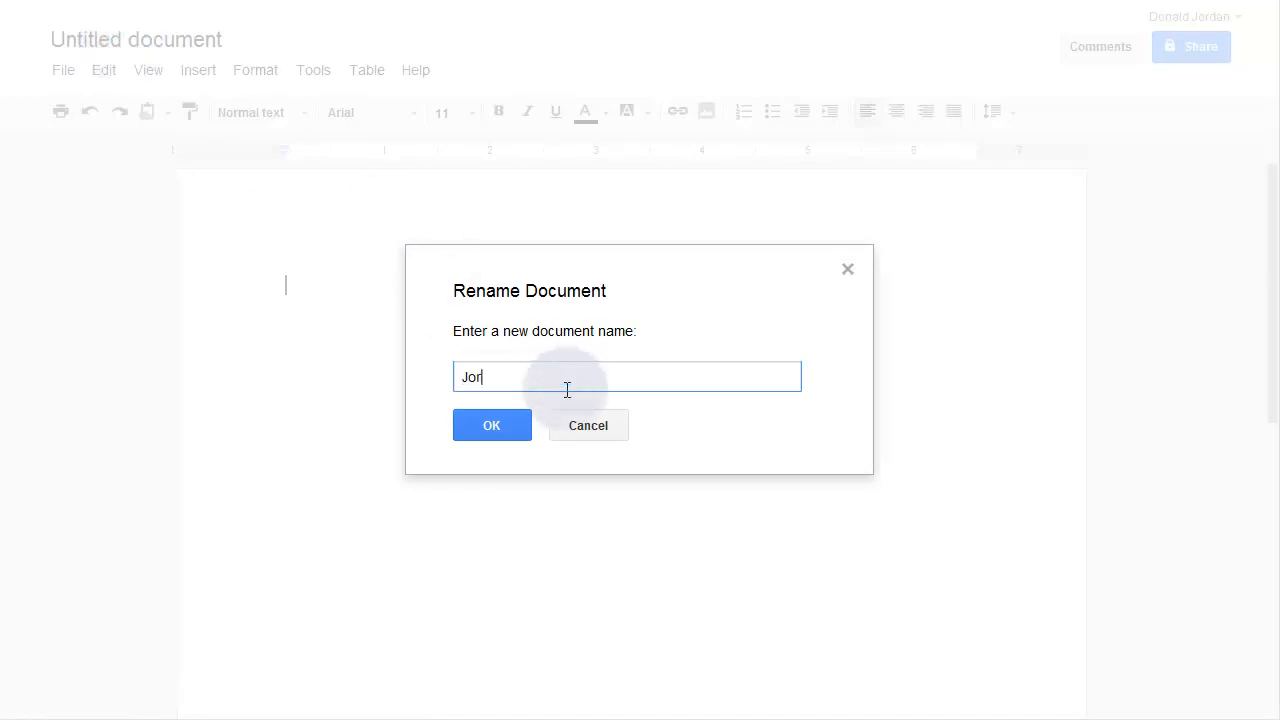
text(dan-Post #1-My first entry)
key(Return)
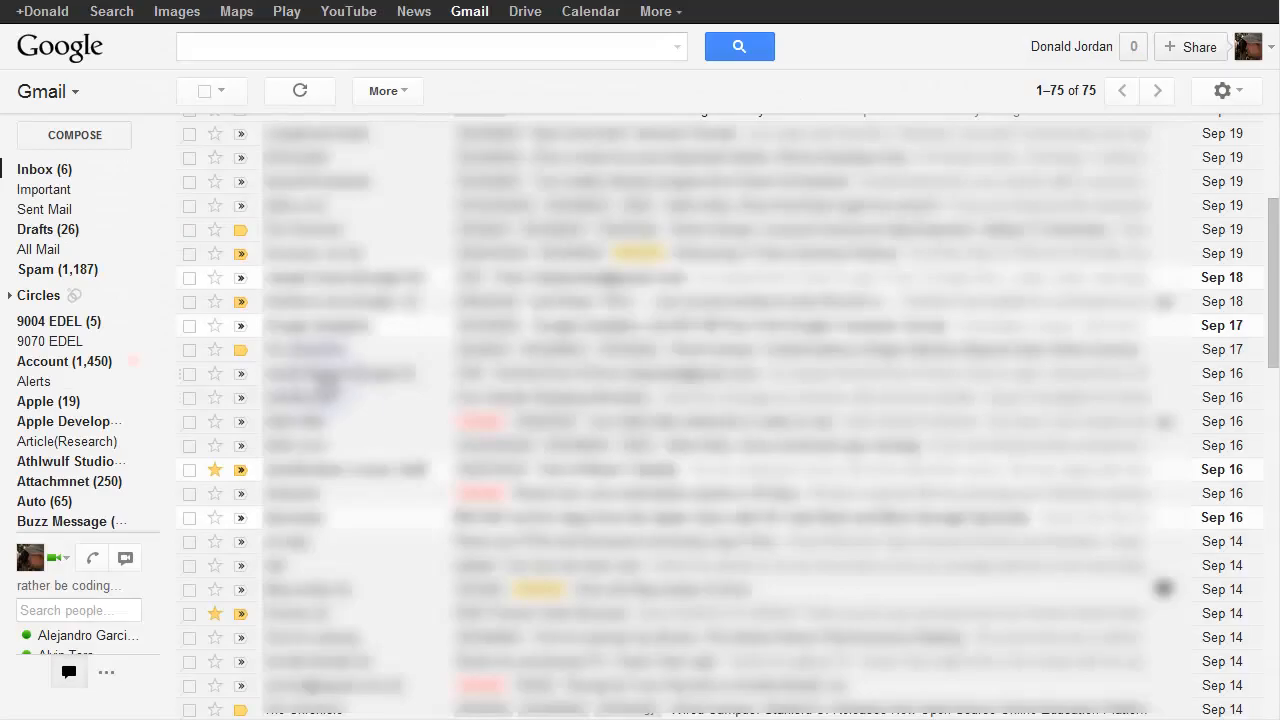
Open the notification e-mail about a shared document from the Gmail inbox.
click(322, 372)
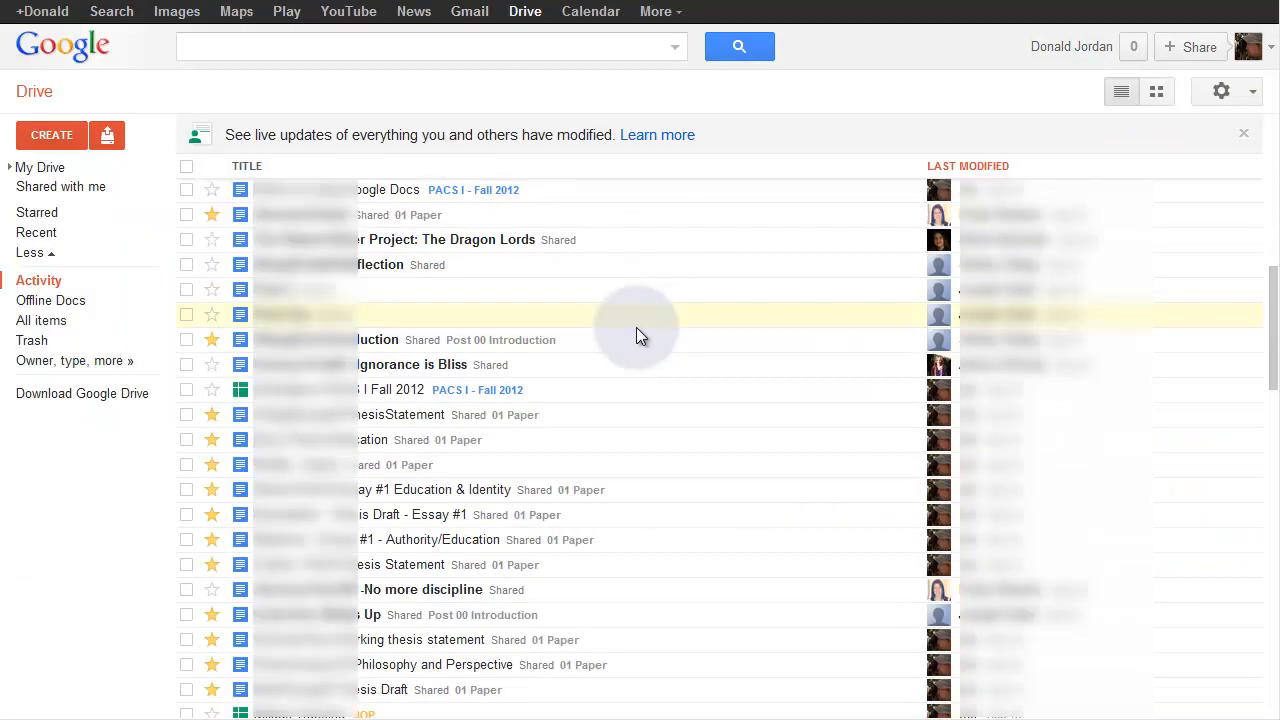
Look through the Activity list of recently modified files in Google Drive.
scroll(636, 327, down, 15)
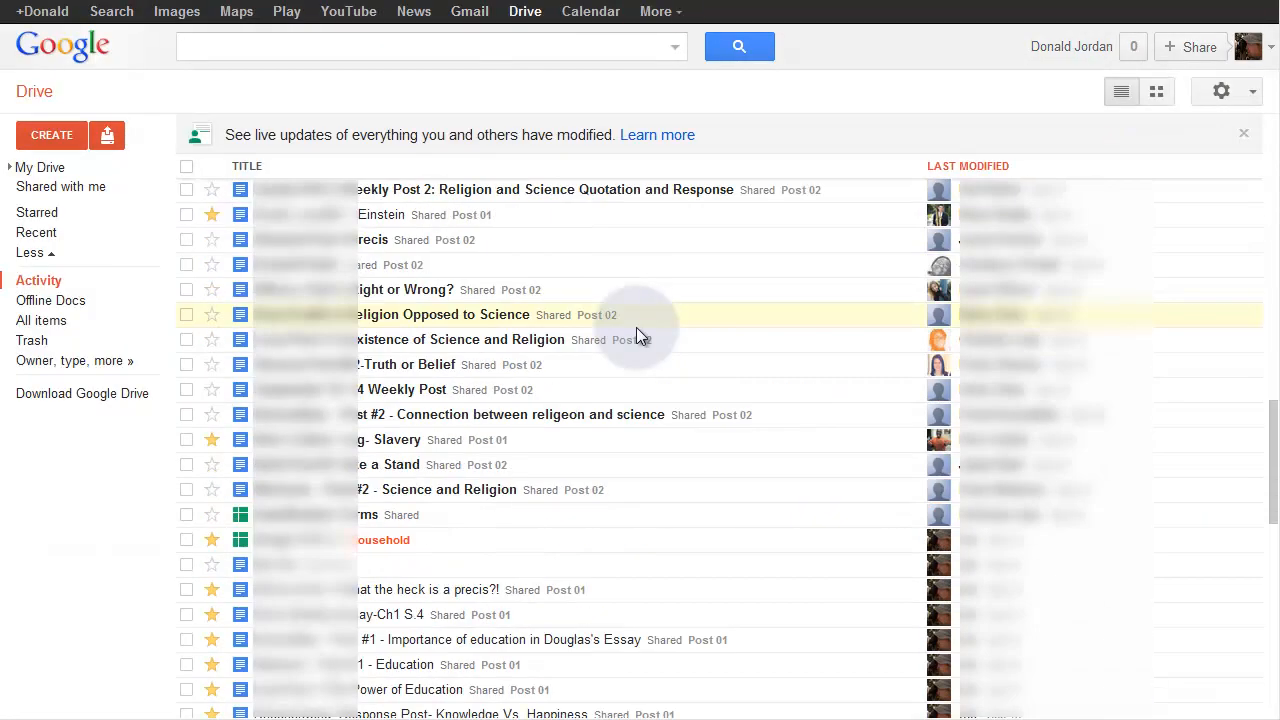
scroll(636, 327, down, 20)
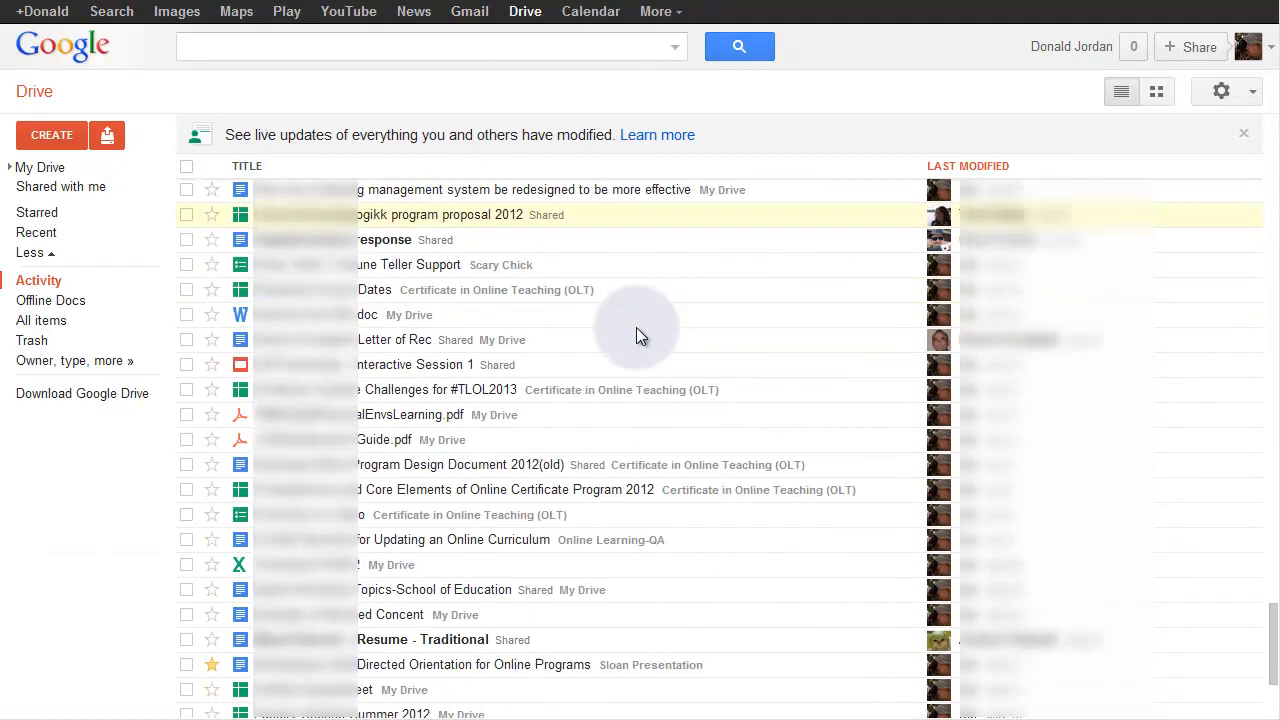
scroll(636, 327, down, 20)
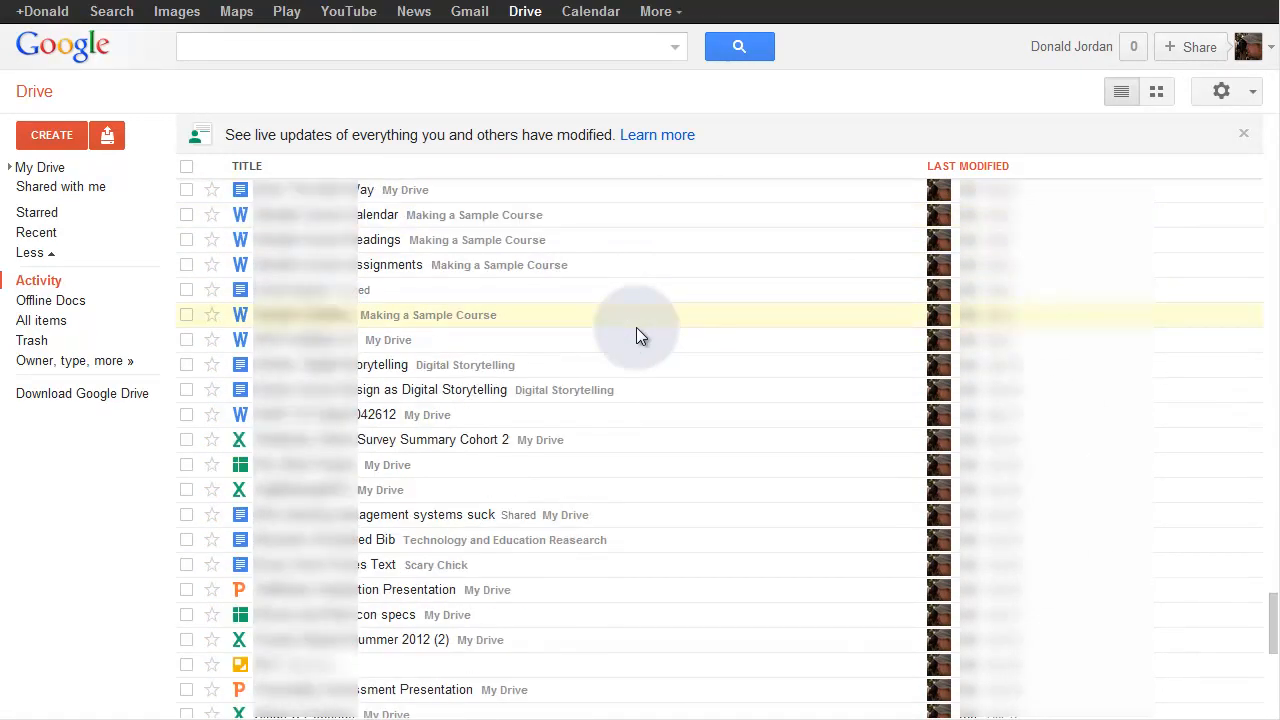
scroll(636, 327, down, 20)
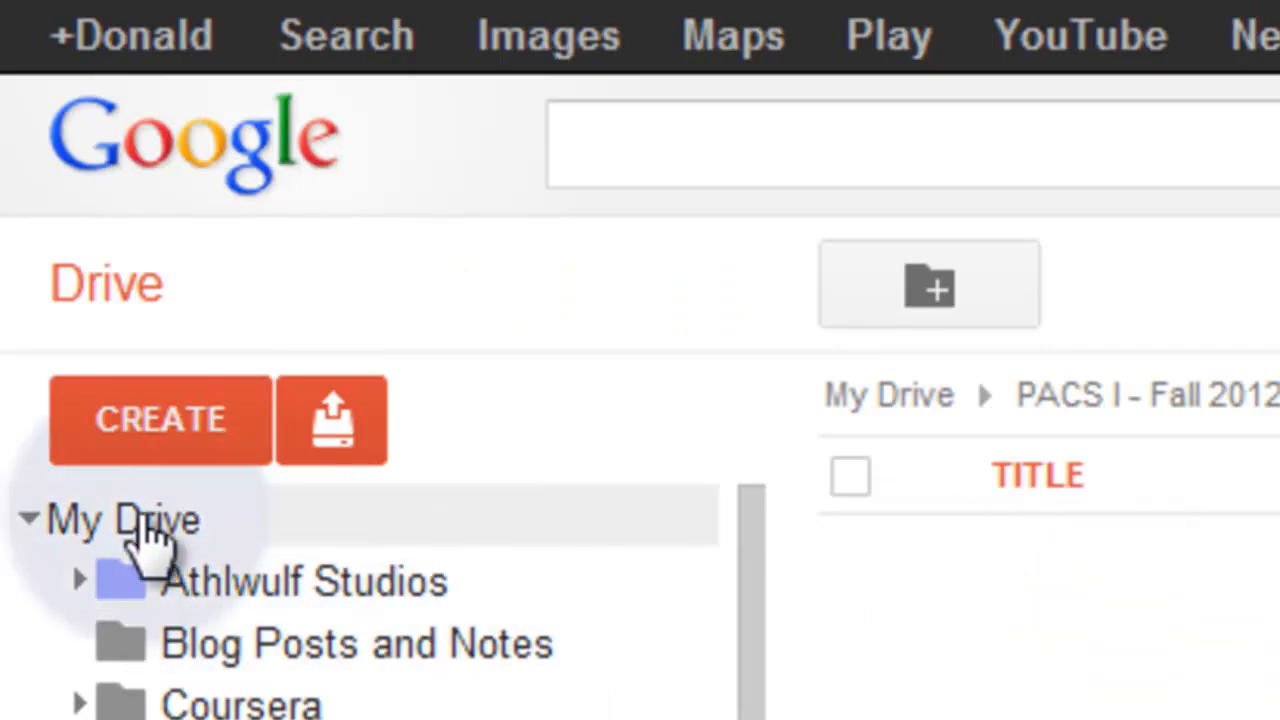
Show the contents of My Drive, and browse the synced Google Drive folder in Windows Explorer.
click(140, 518)
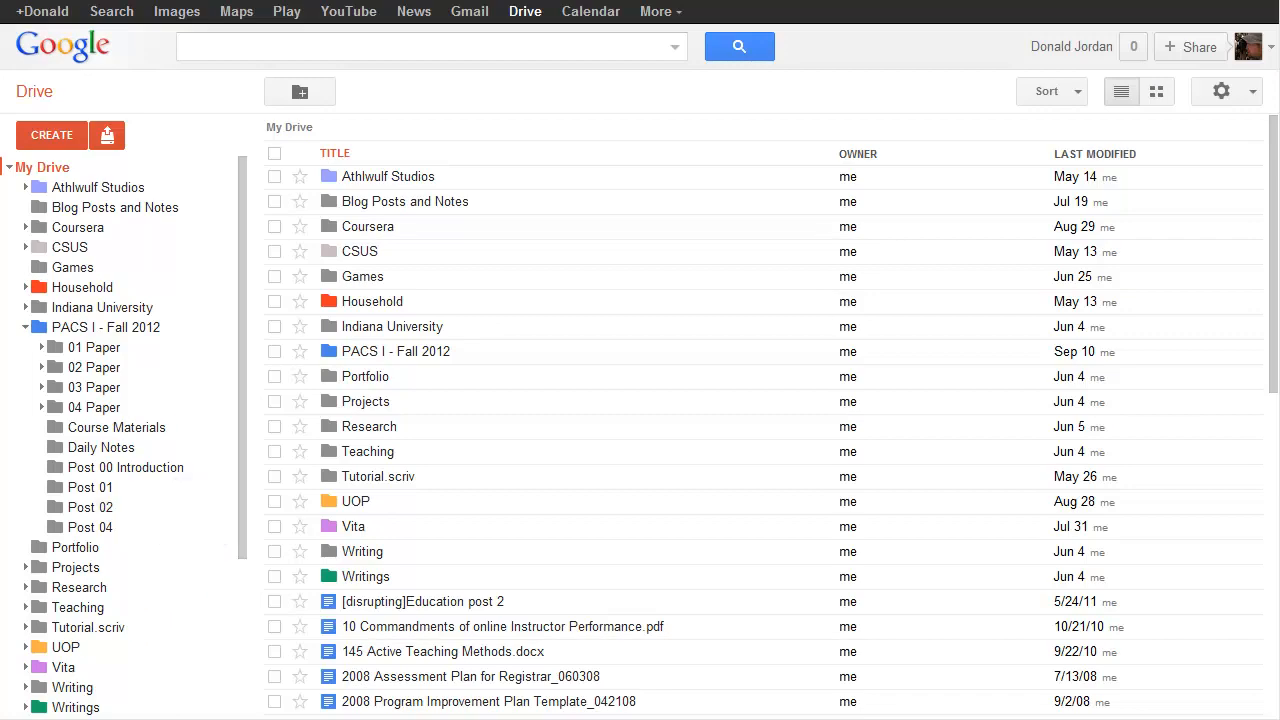
click(240, 292)
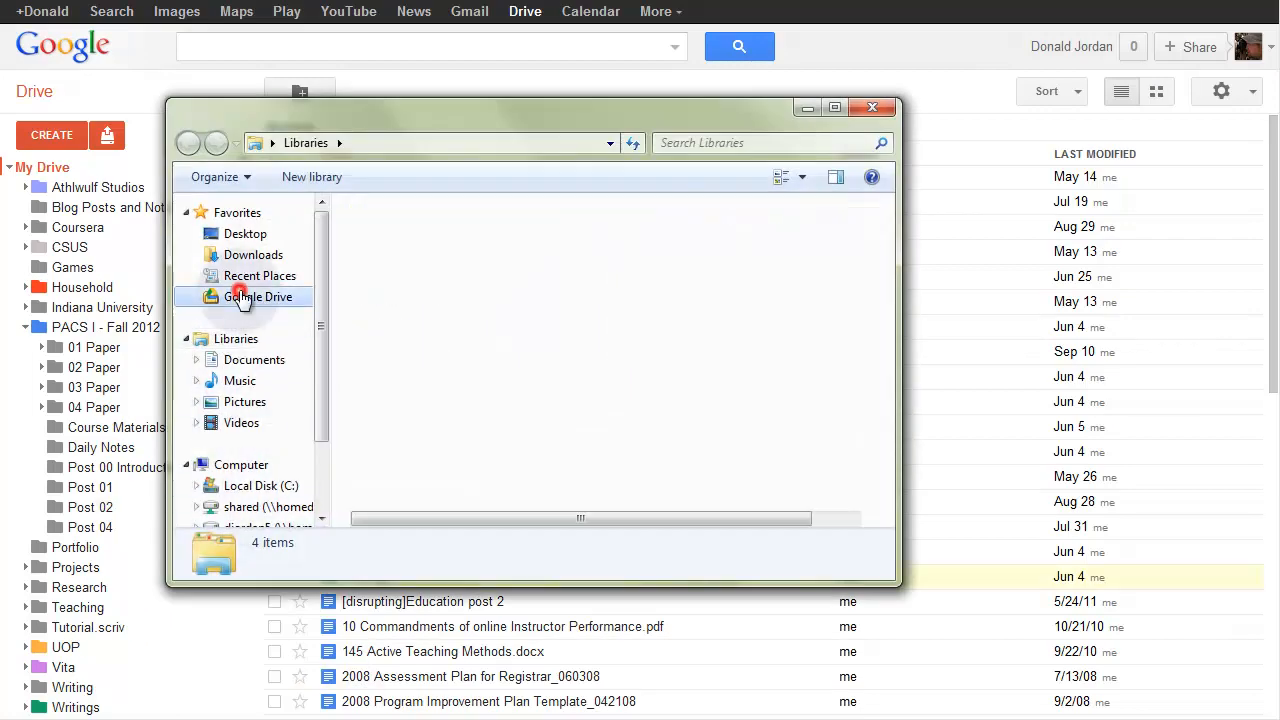
double_click(392, 383)
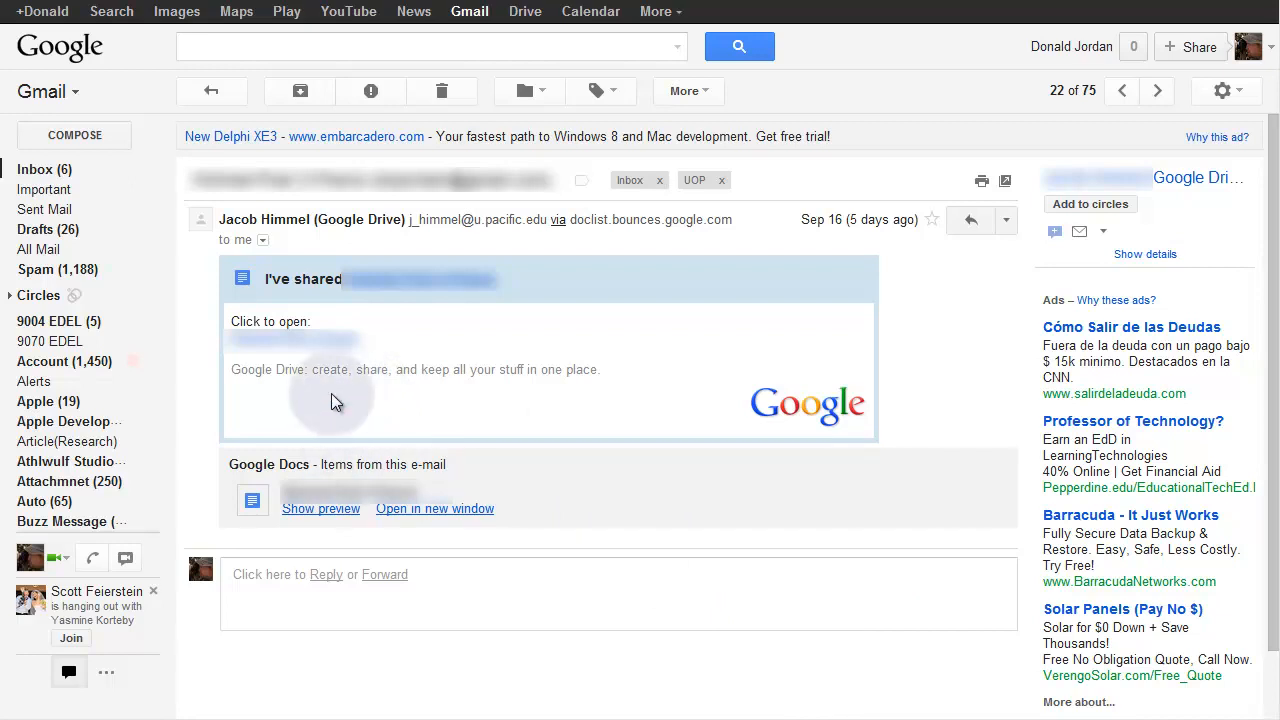
Open the shared document linked in the Gmail notification e-mail.
click(330, 340)
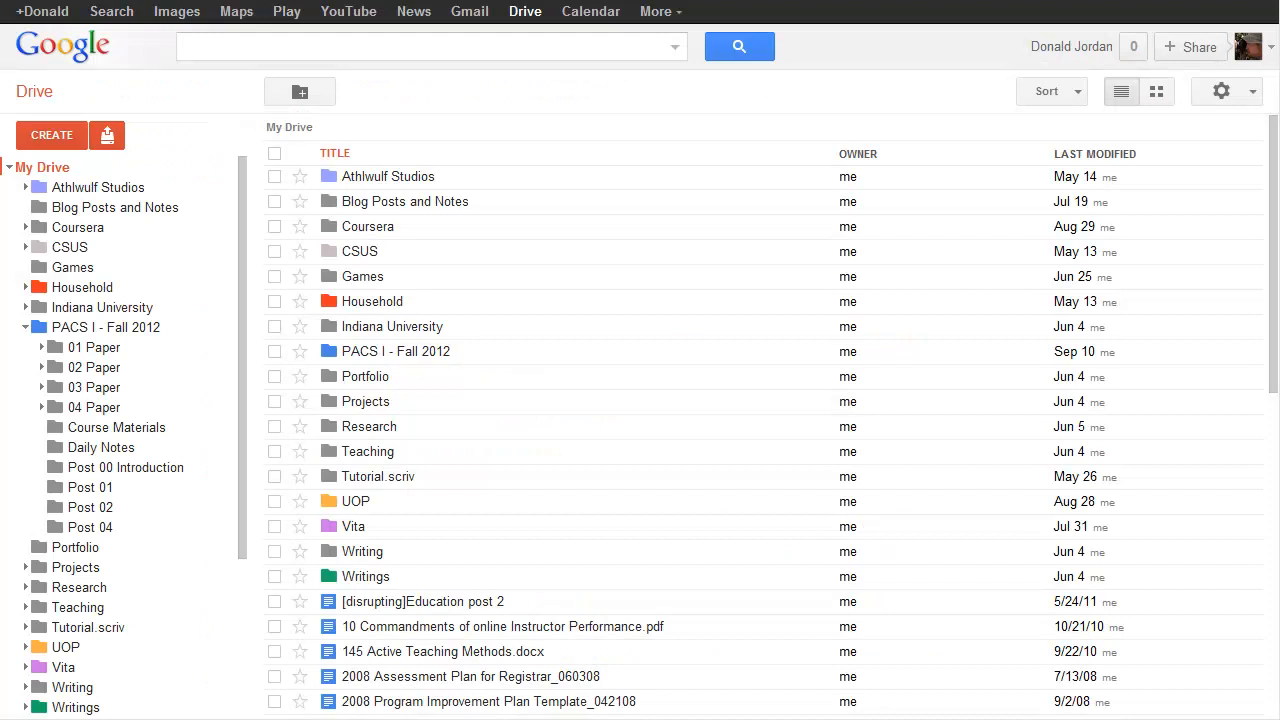
Collapse the My Drive folder tree and look through the documents under Shared with me.
click(12, 166)
click(92, 192)
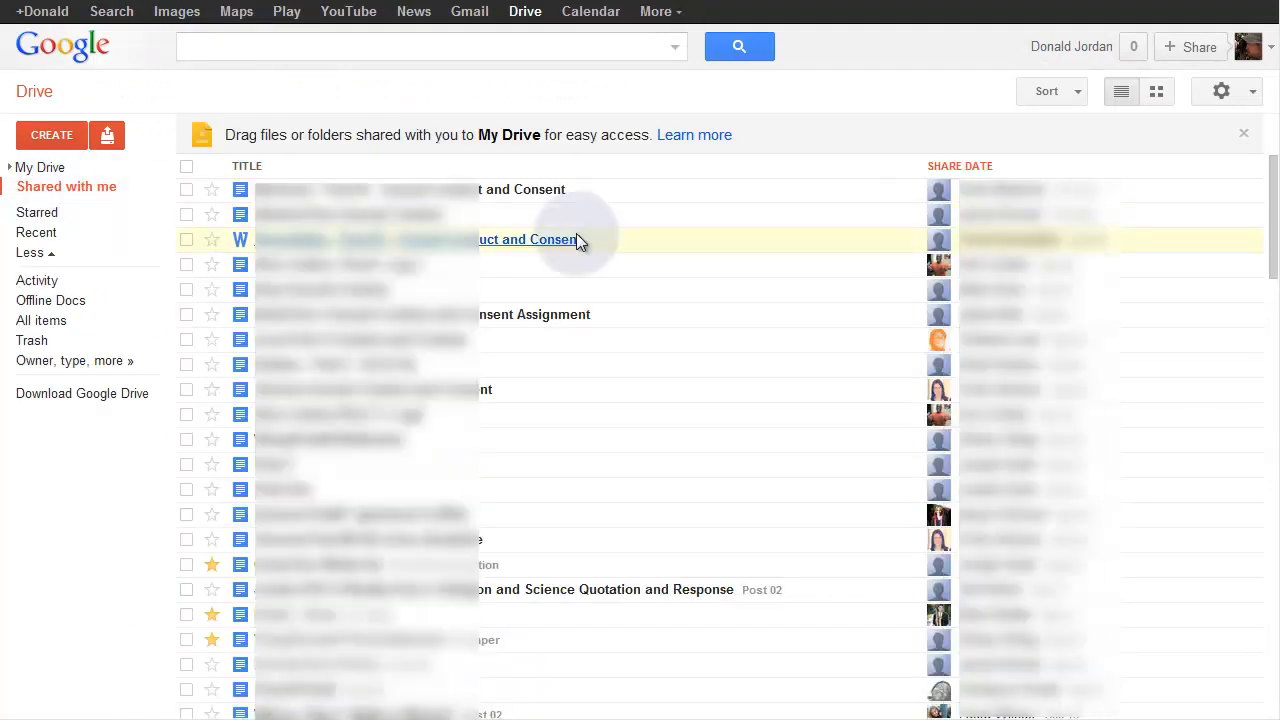
scroll(719, 250, down, 5)
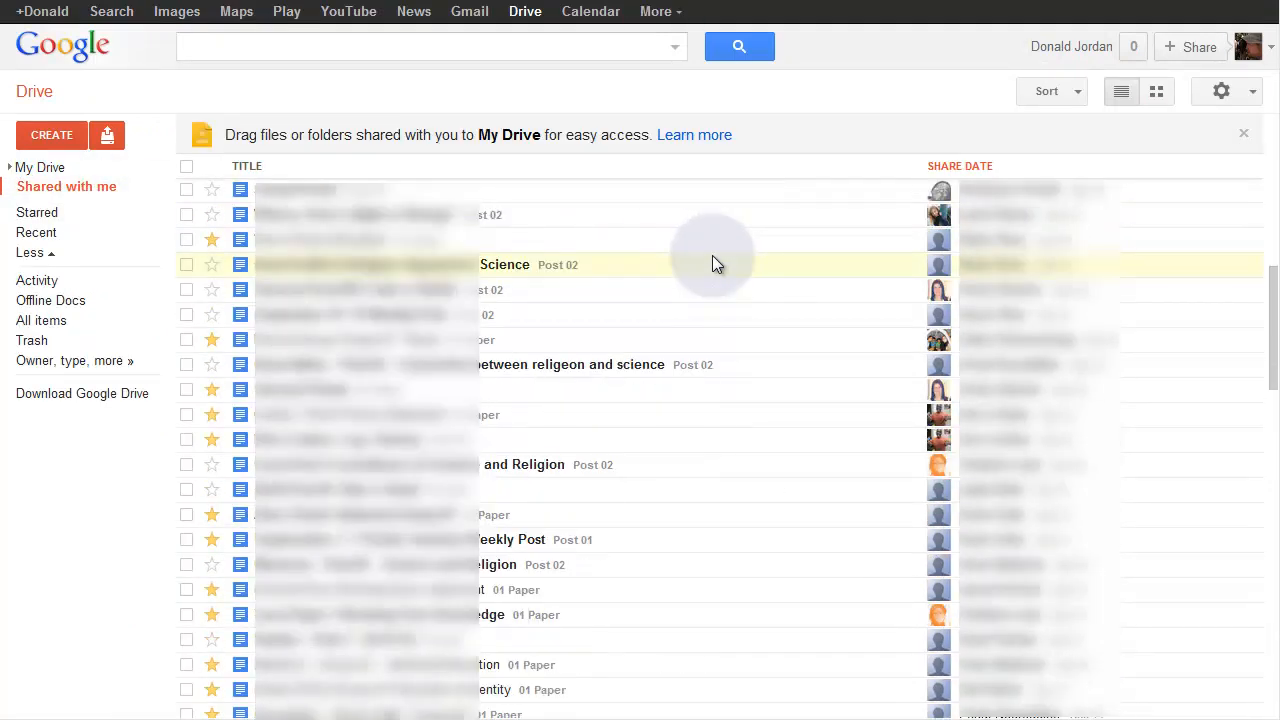
scroll(712, 264, up, 1)
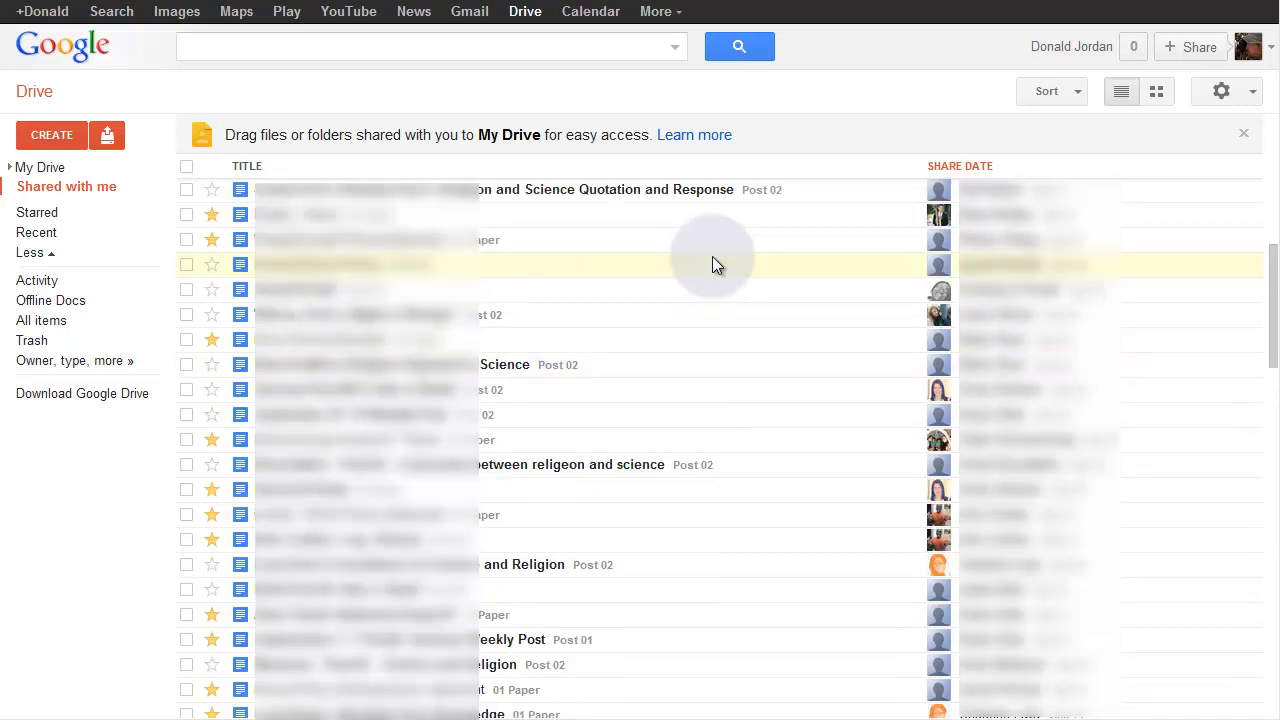
scroll(712, 264, up, 1)
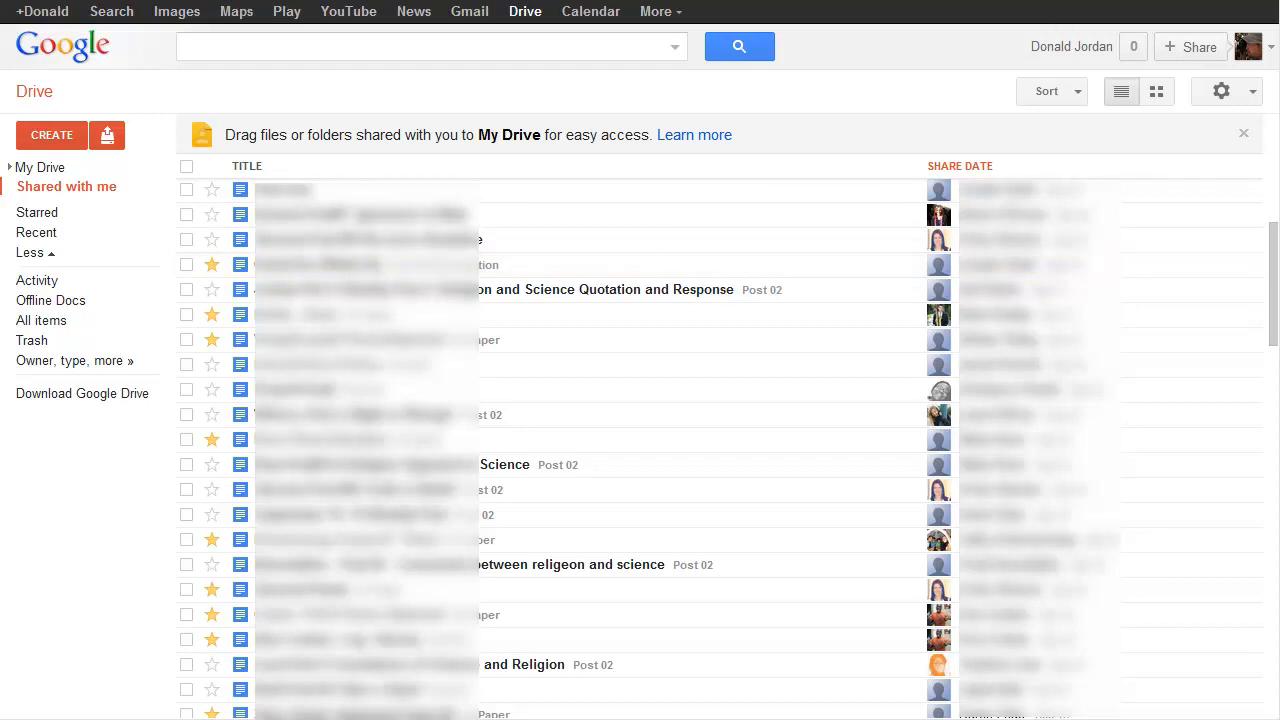
Move three shared documents, including the "Ignorance is Bliss" and "No more discipline" ones, into the Post 01 folder under PACS I - Fall 2012.
click(12, 170)
click(25, 327)
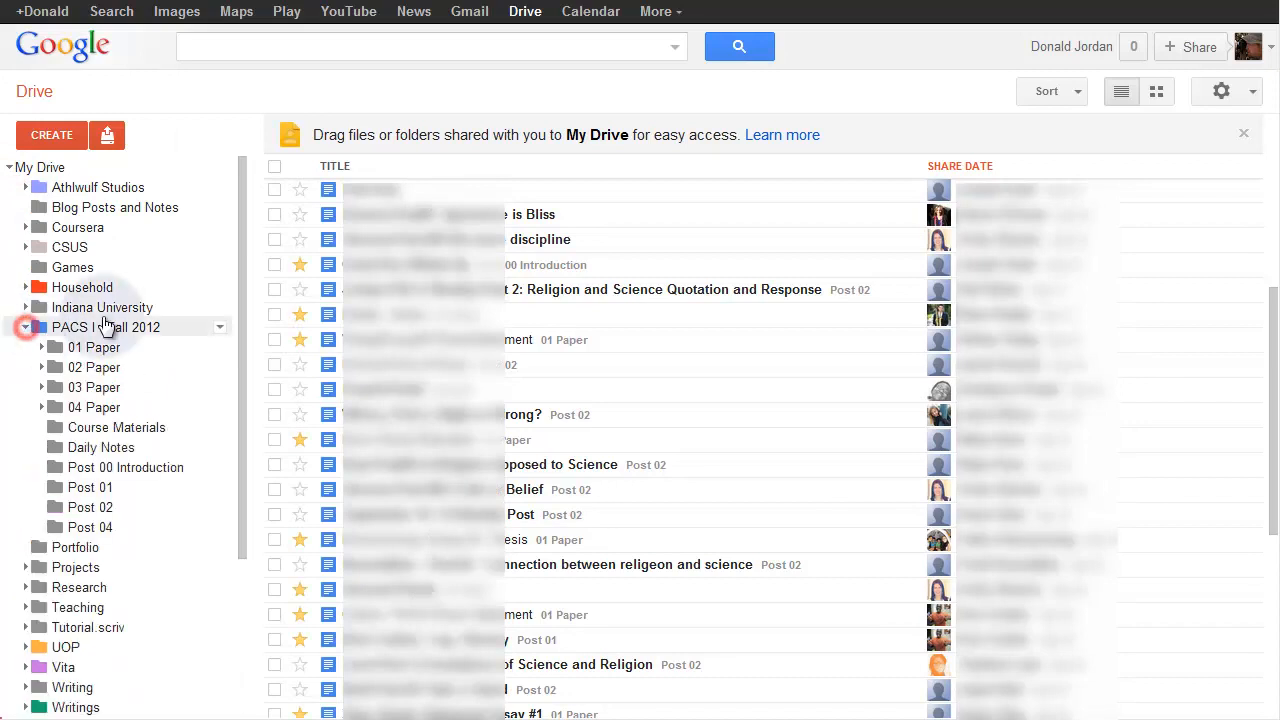
click(275, 190)
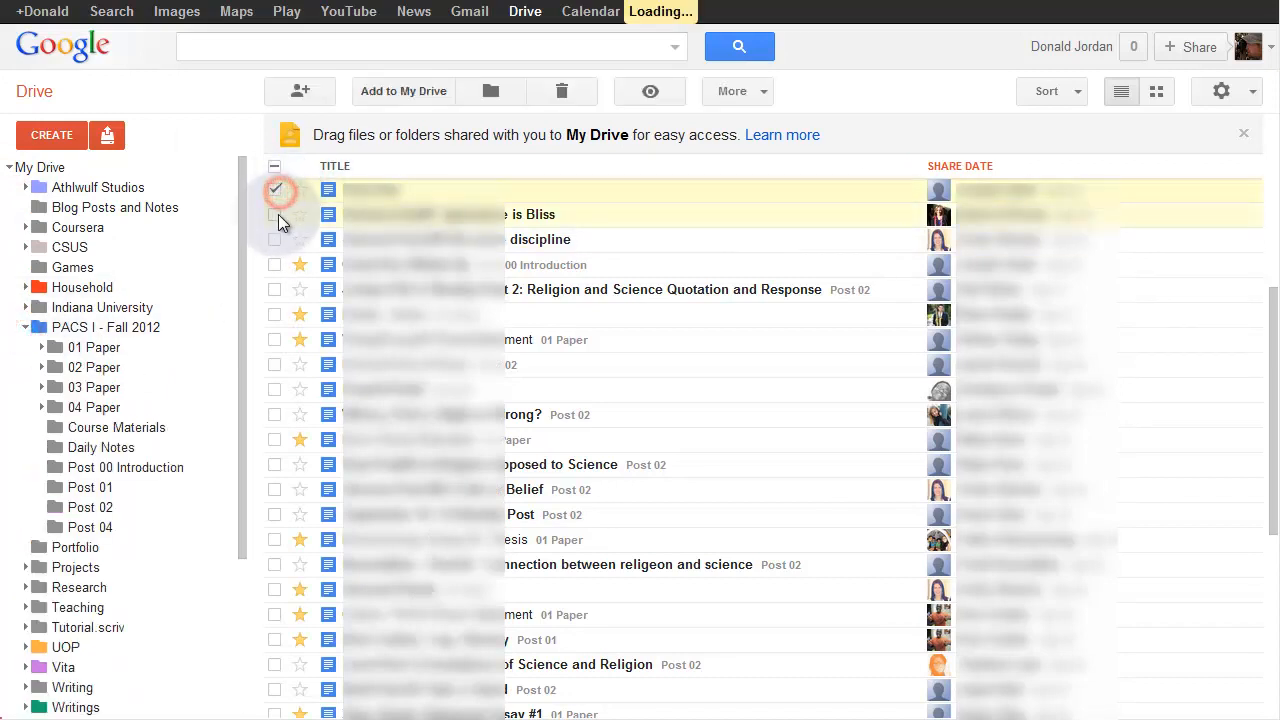
click(275, 214)
click(274, 239)
drag(507, 243, 139, 494)
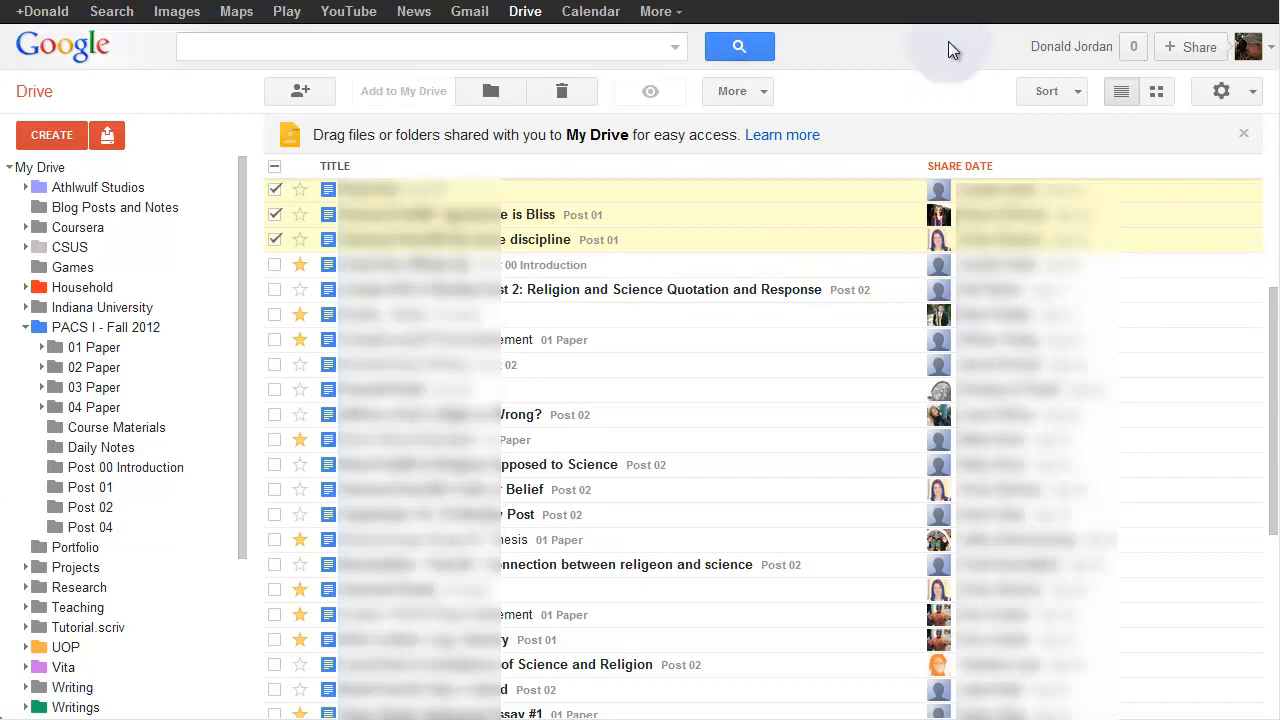
Open the Pacific Seminar Weekly Post document from the Post 01 folder and read through its comments.
click(100, 489)
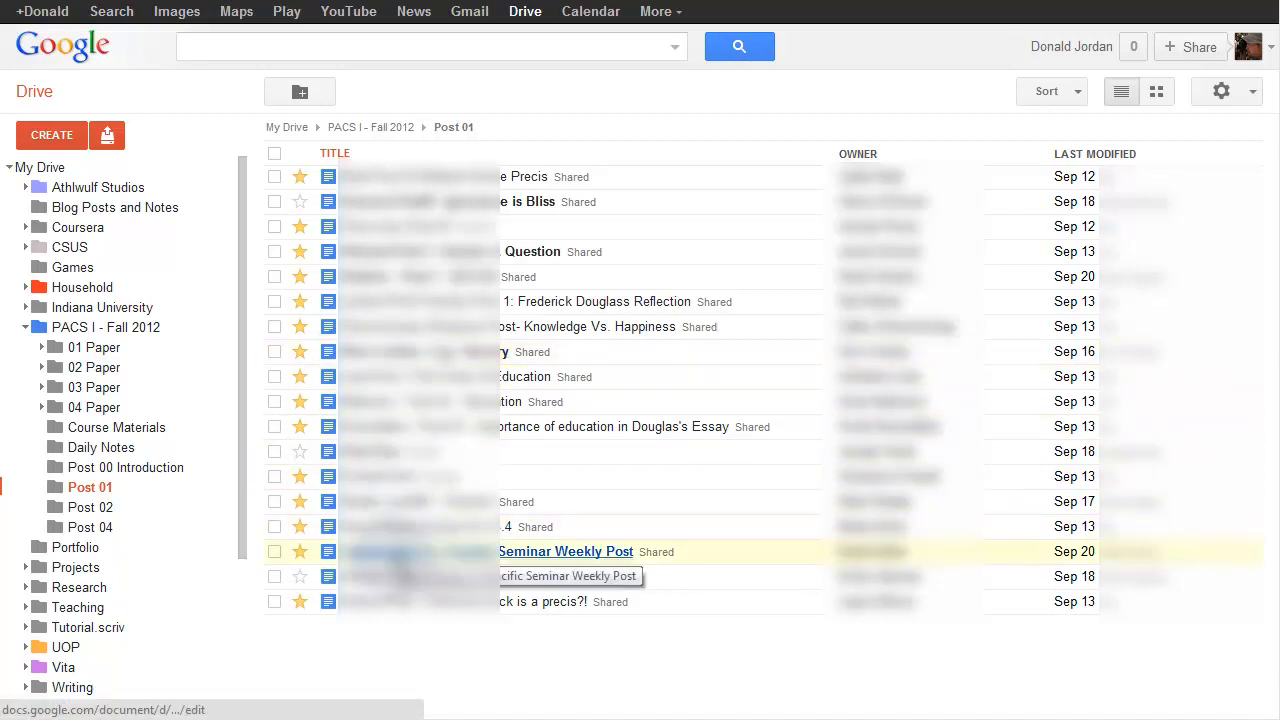
click(418, 556)
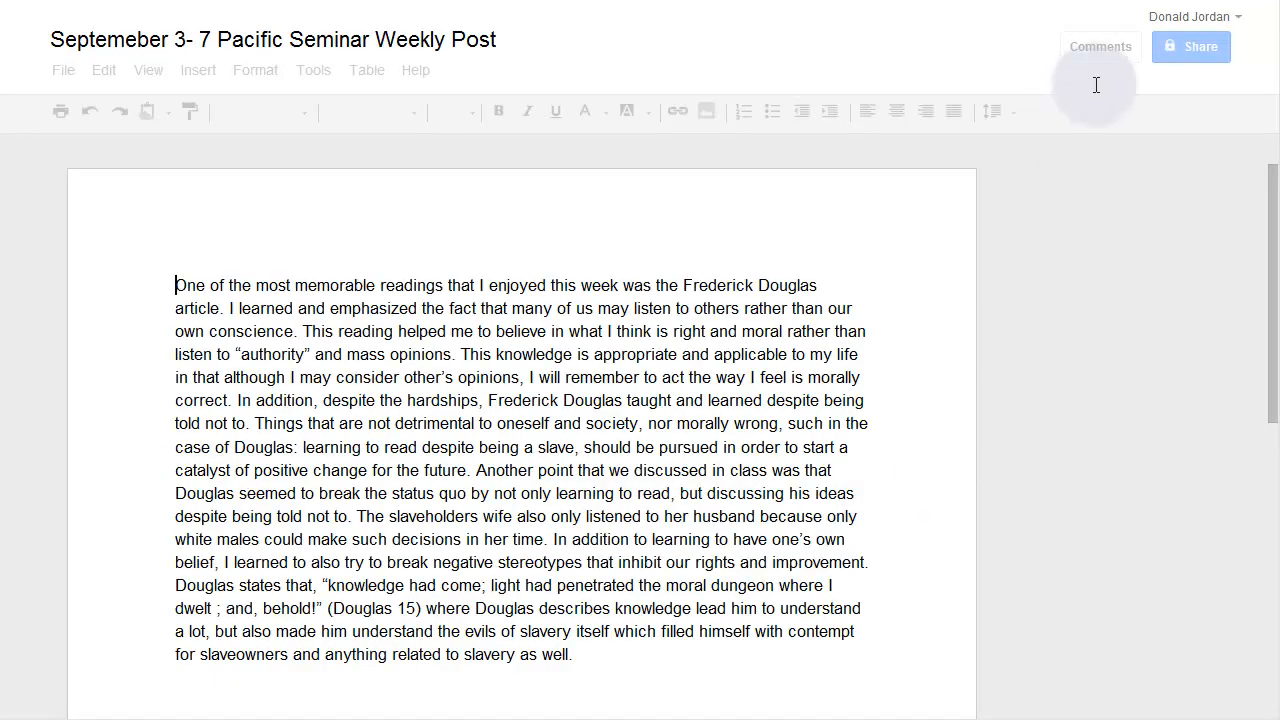
click(1109, 52)
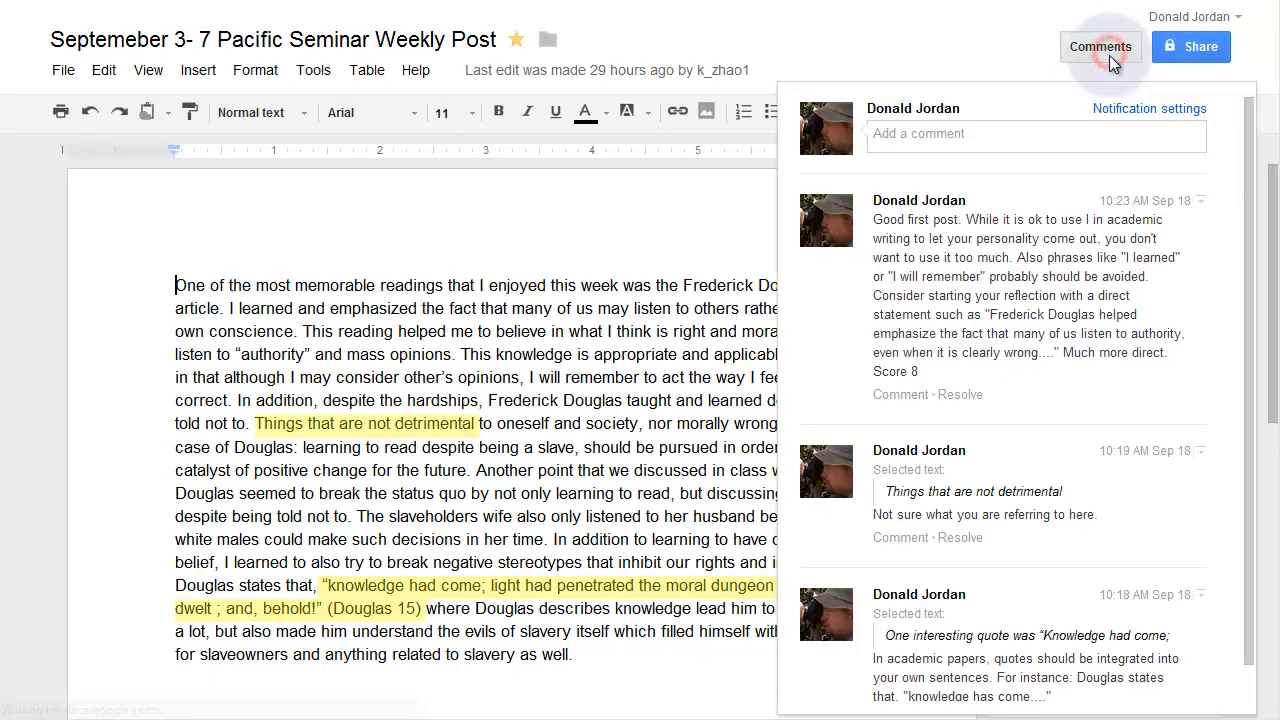
scroll(1078, 454, down, 1)
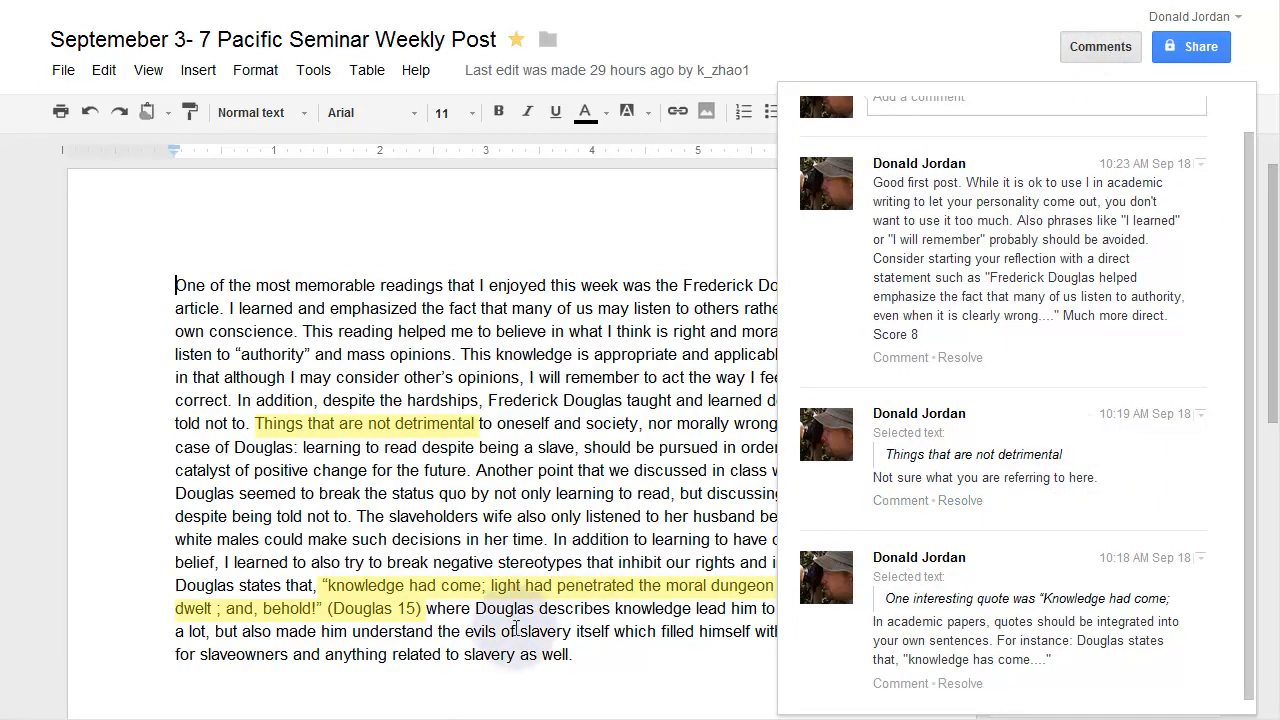
scroll(512, 636, down, 1)
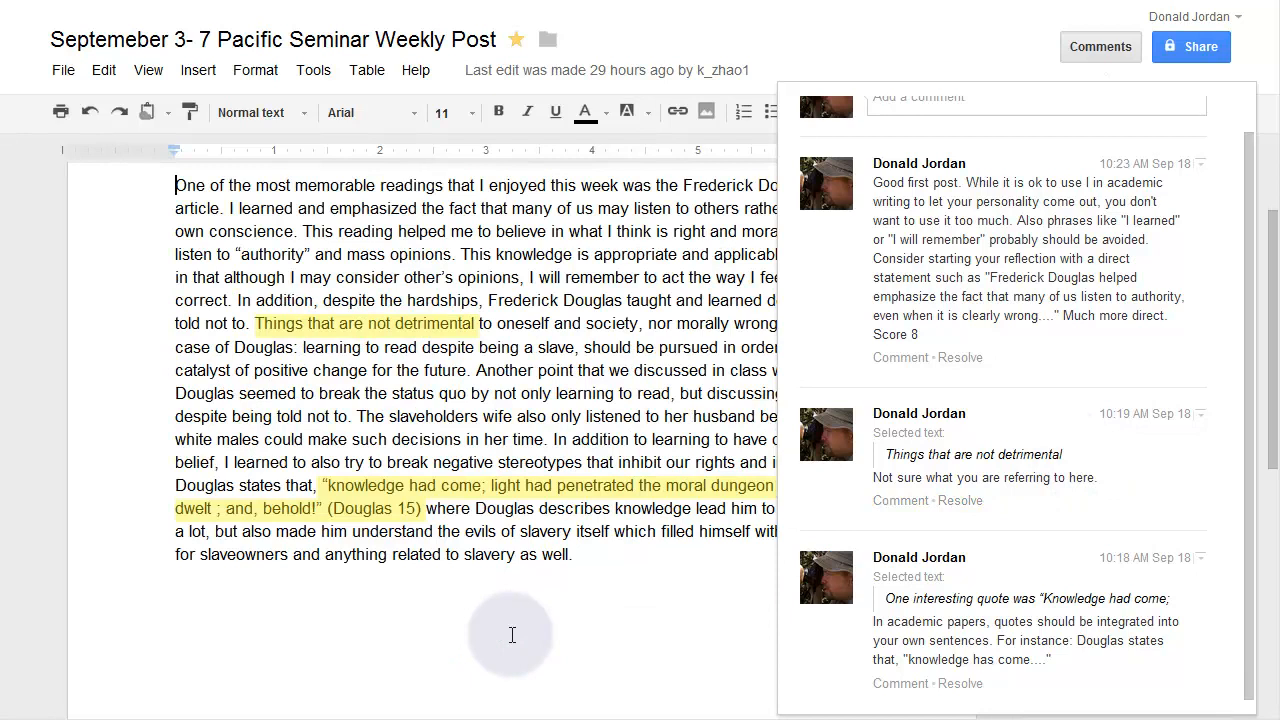
scroll(512, 635, up, 1)
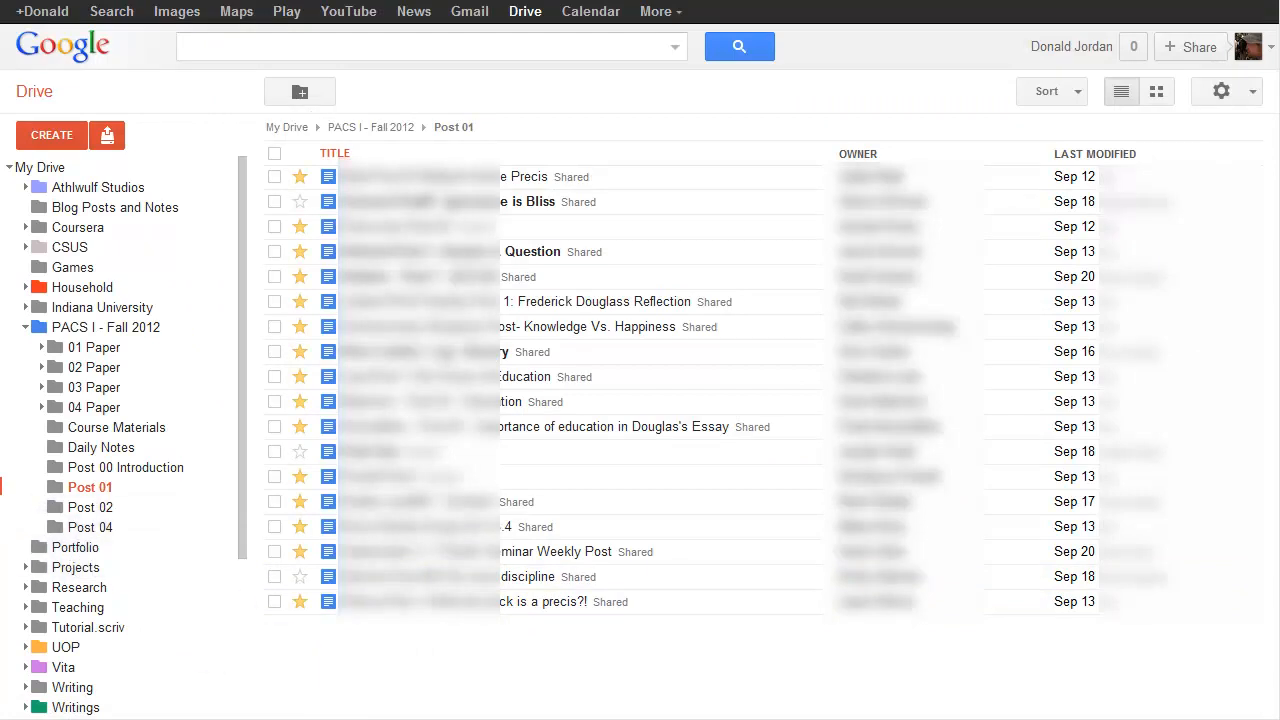
Open the "1- Answer A Question" document from the Post 01 folder in the computer's Google Drive folder and read its comment thread.
click(343, 680)
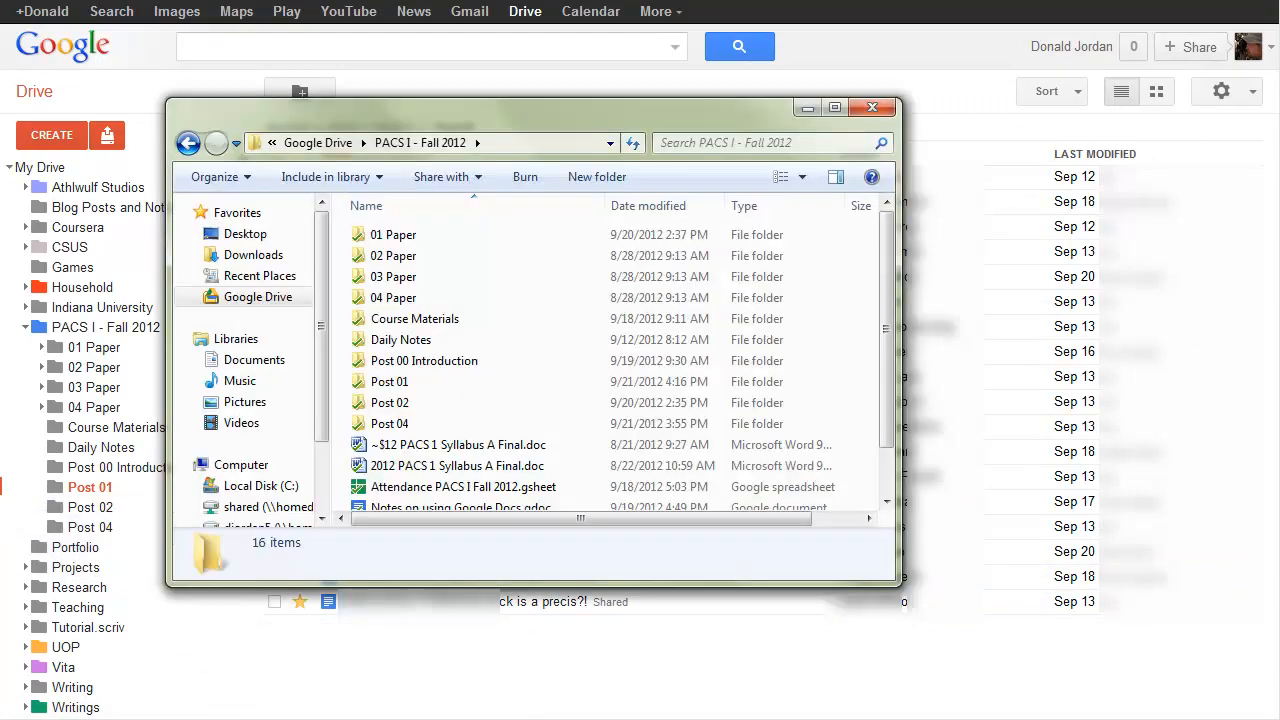
double_click(389, 381)
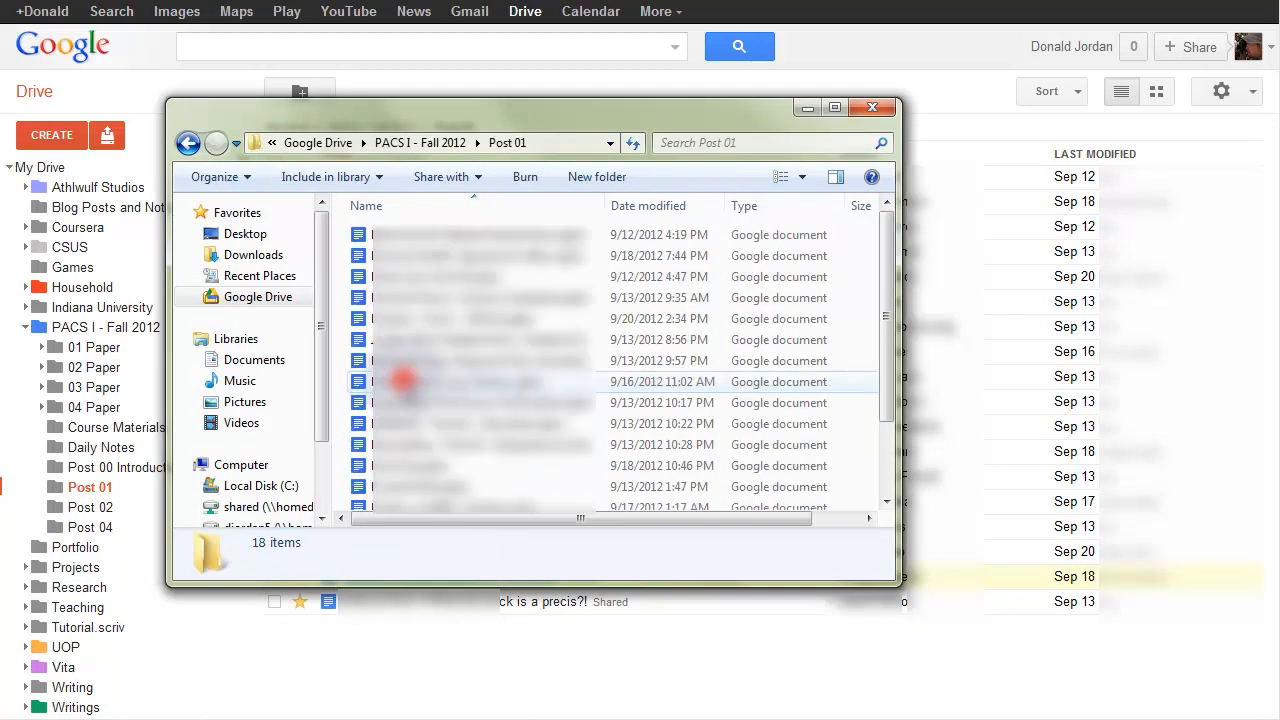
double_click(450, 297)
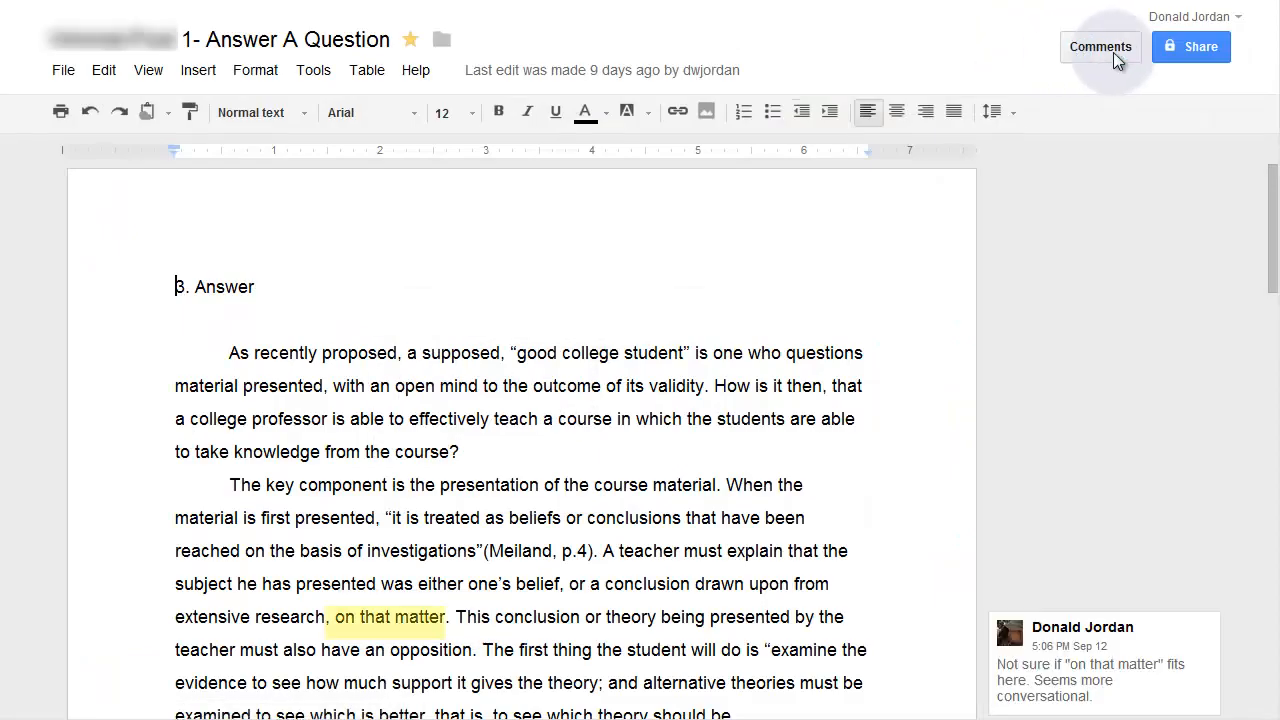
click(1113, 52)
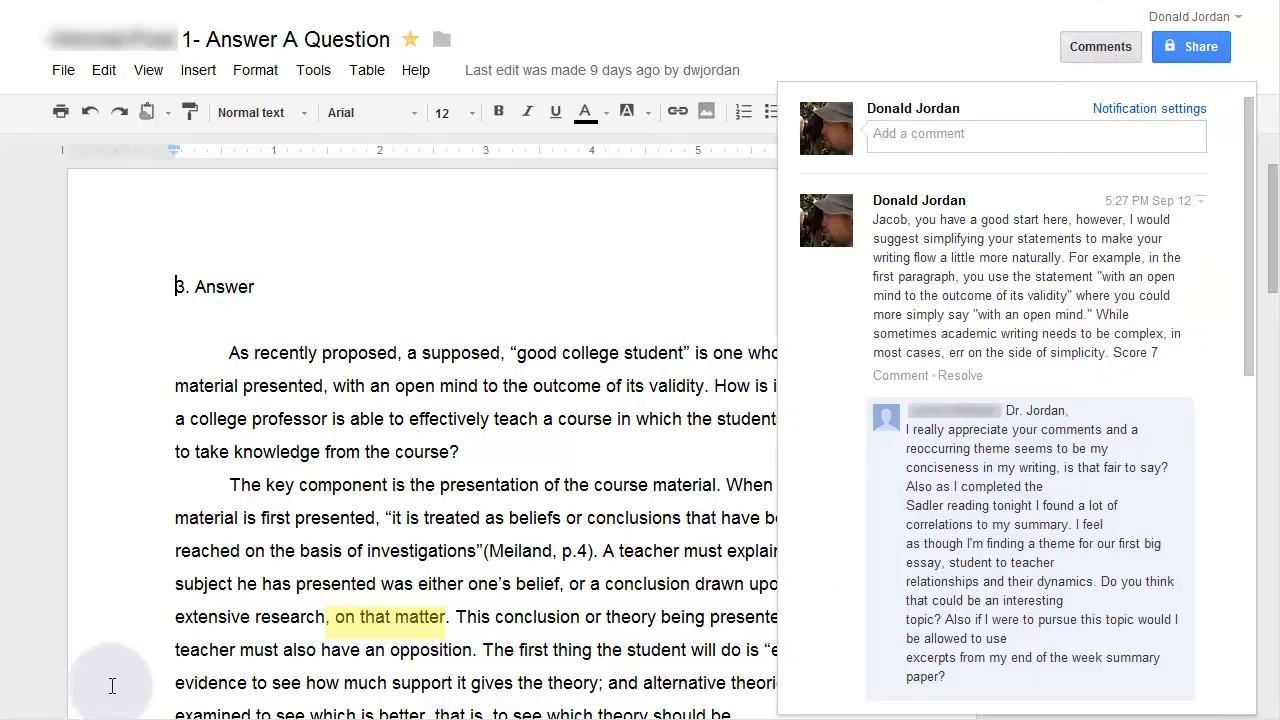
click(1121, 48)
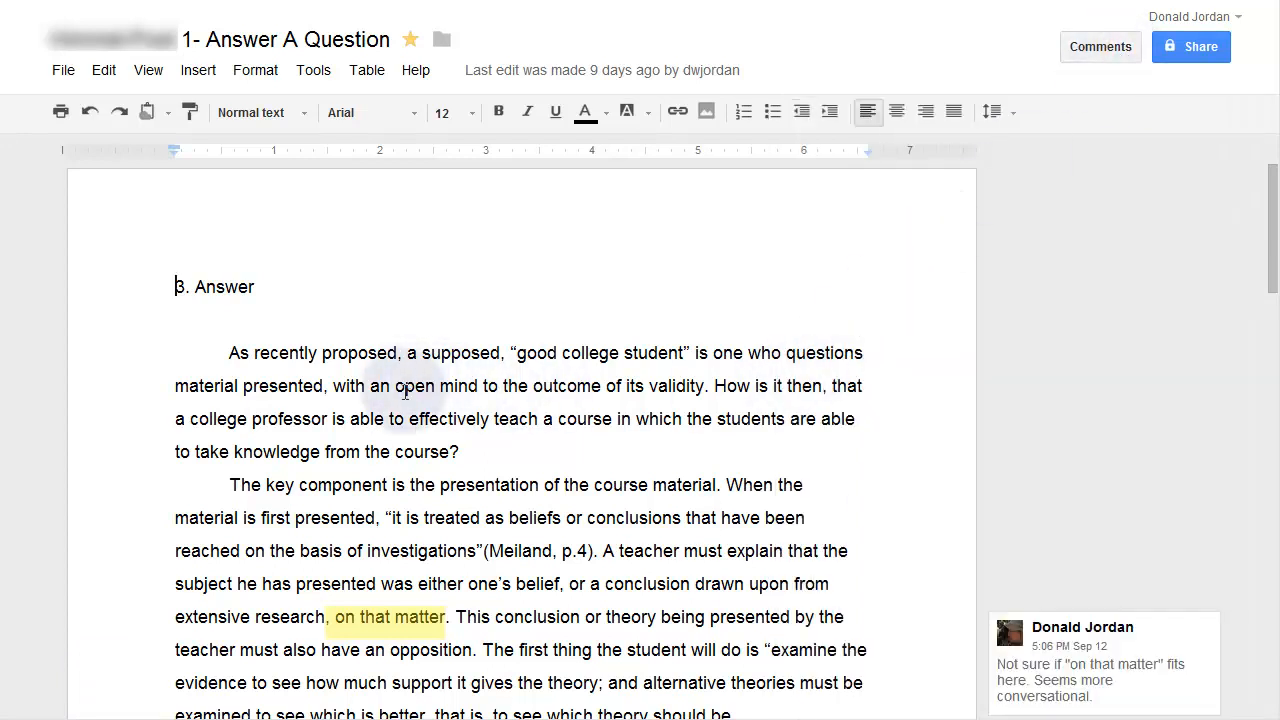
drag(405, 419, 544, 419)
right_click(544, 419)
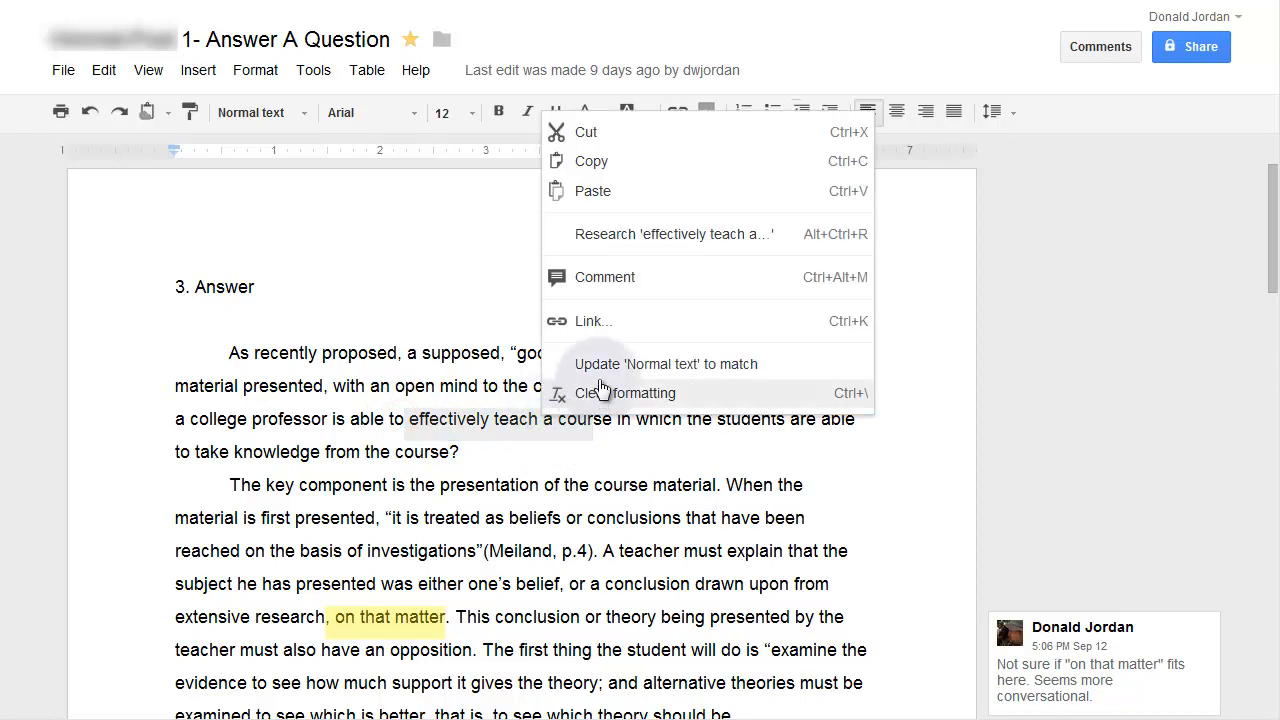
click(638, 280)
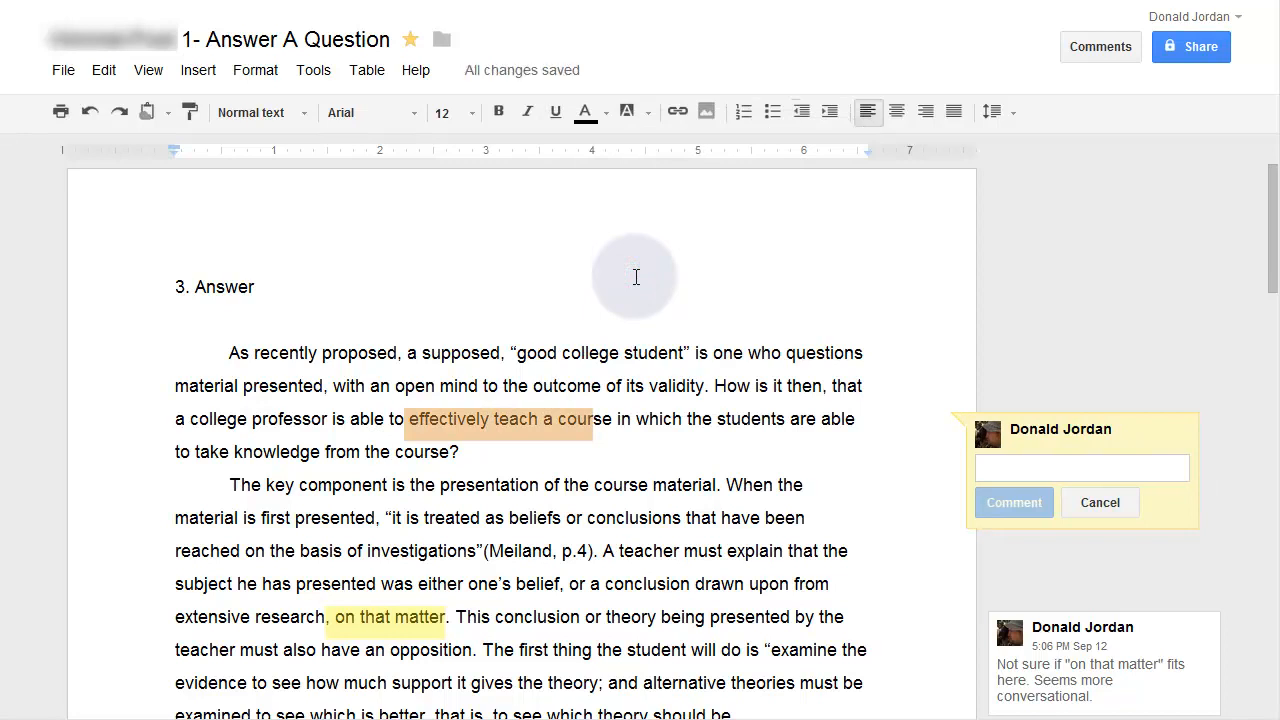
click(1104, 506)
Draft a new comment on the whole document reading "This is great" in its comment discussion.
click(1090, 44)
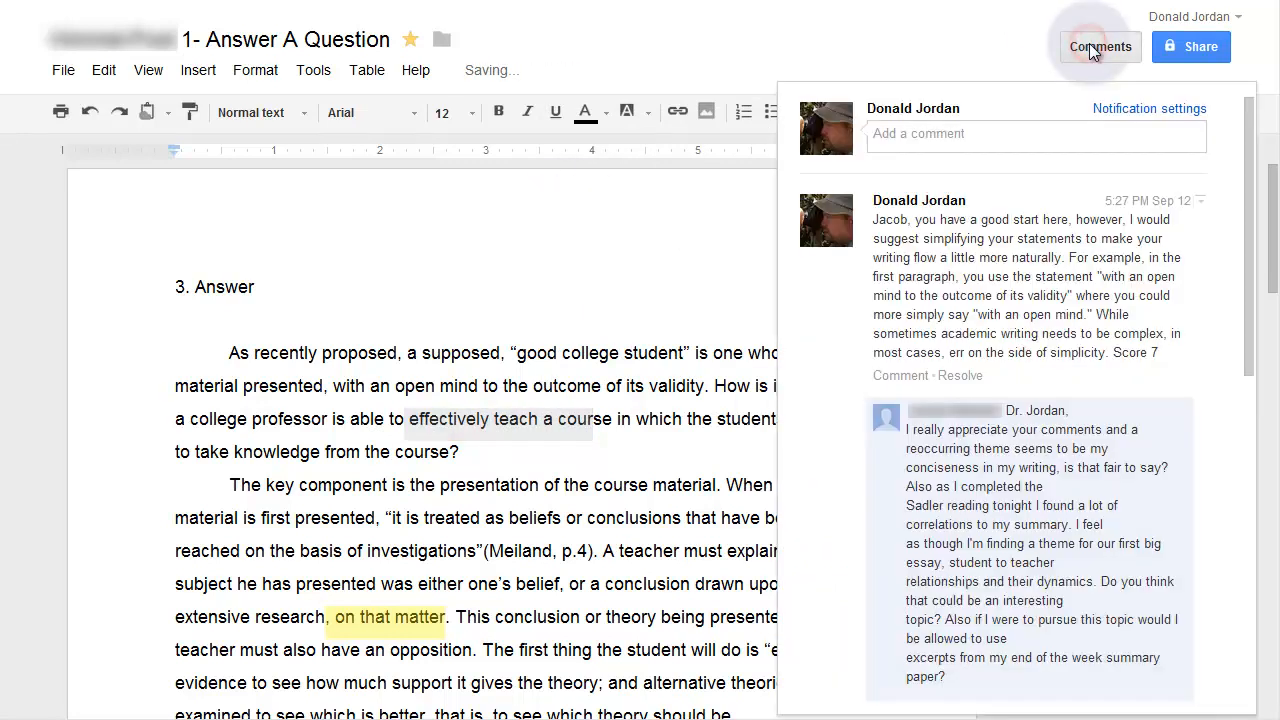
click(980, 139)
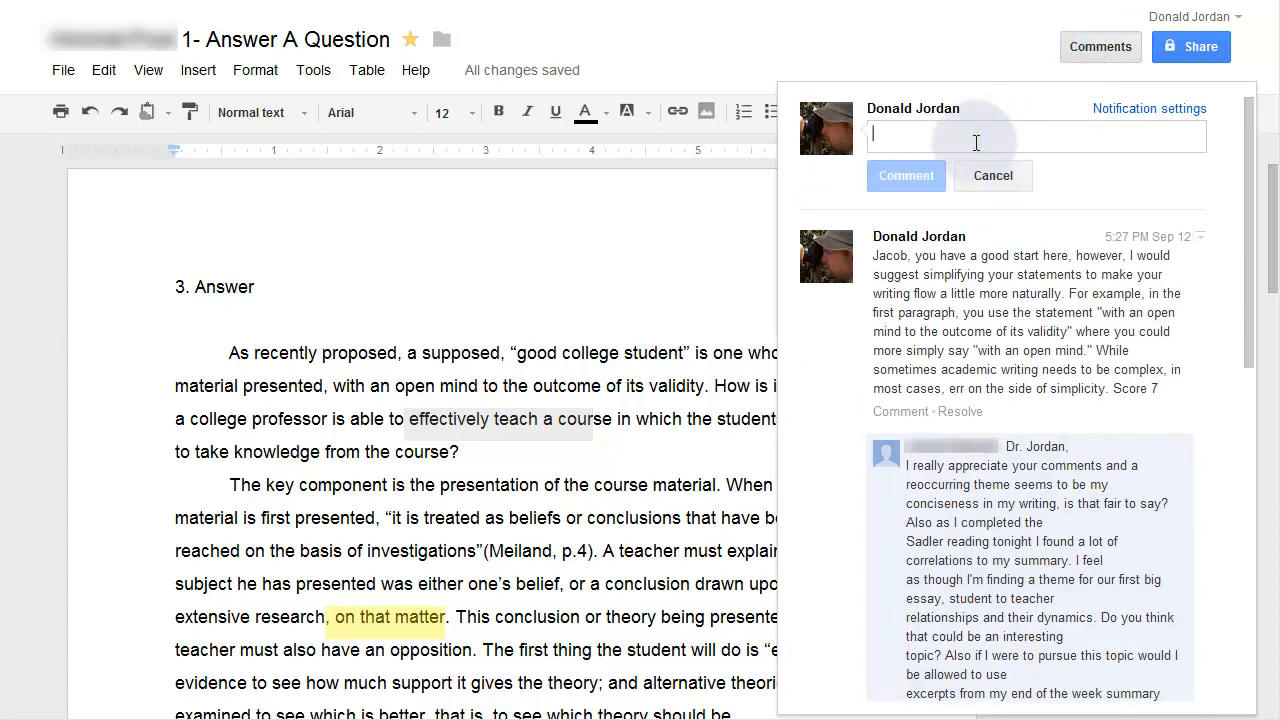
text(This is )
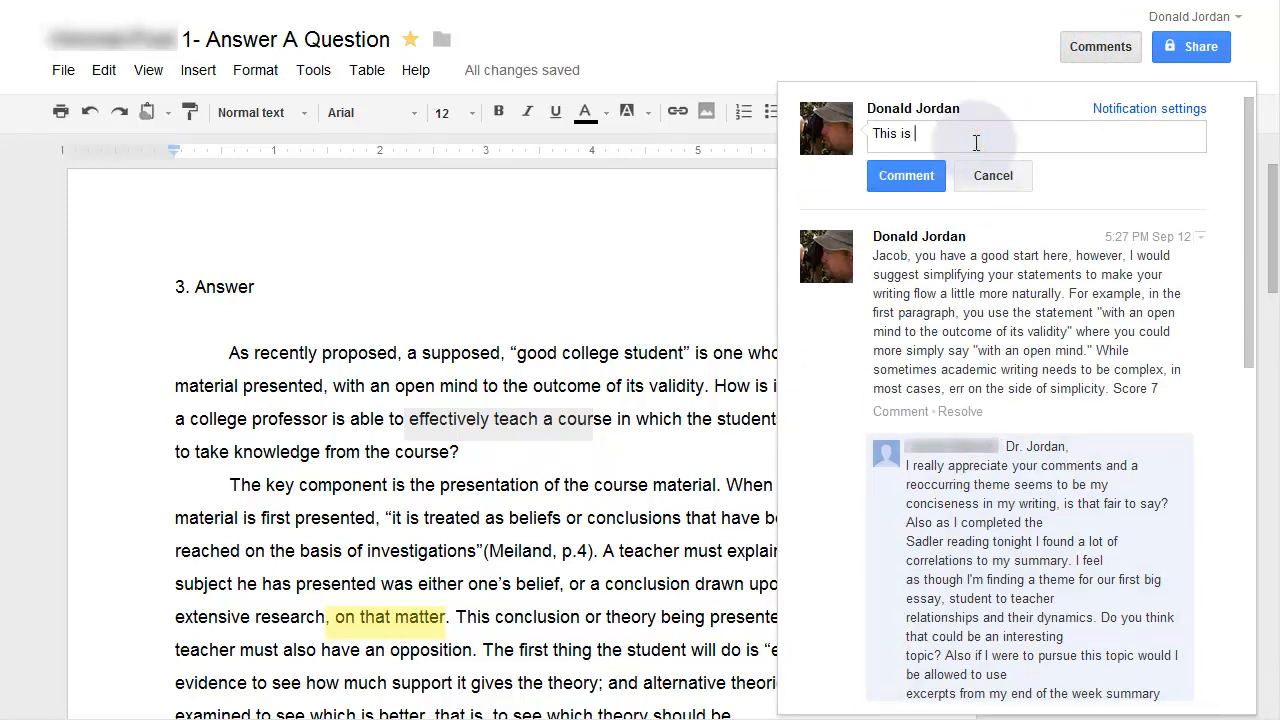
text(great)
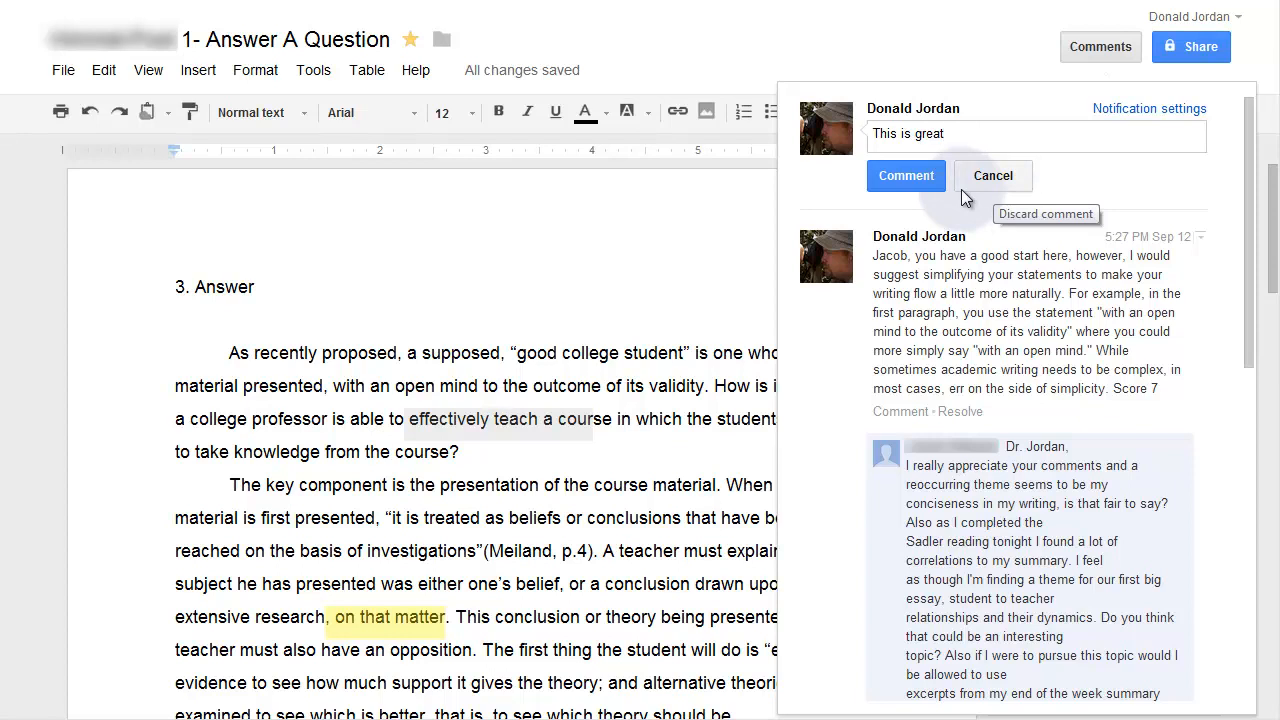
scroll(1079, 470, down, 1)
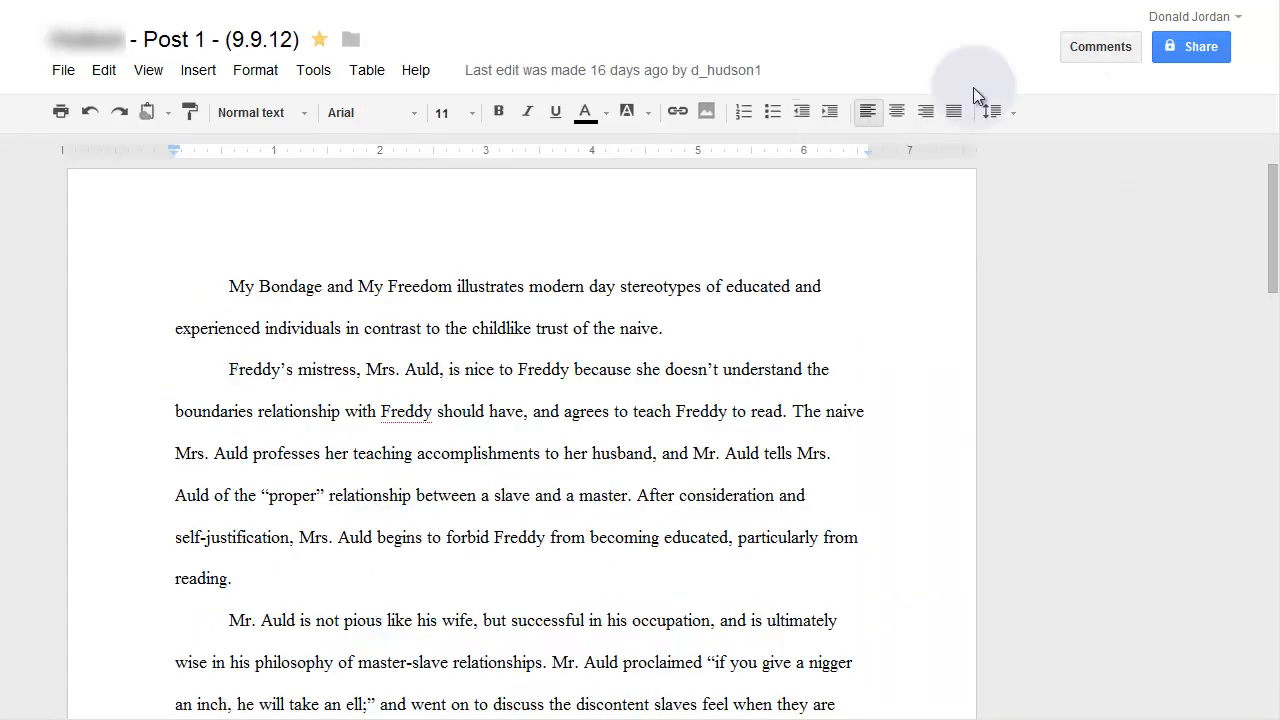
Check the word count of the Post 1 - (9.9.12) document.
click(316, 80)
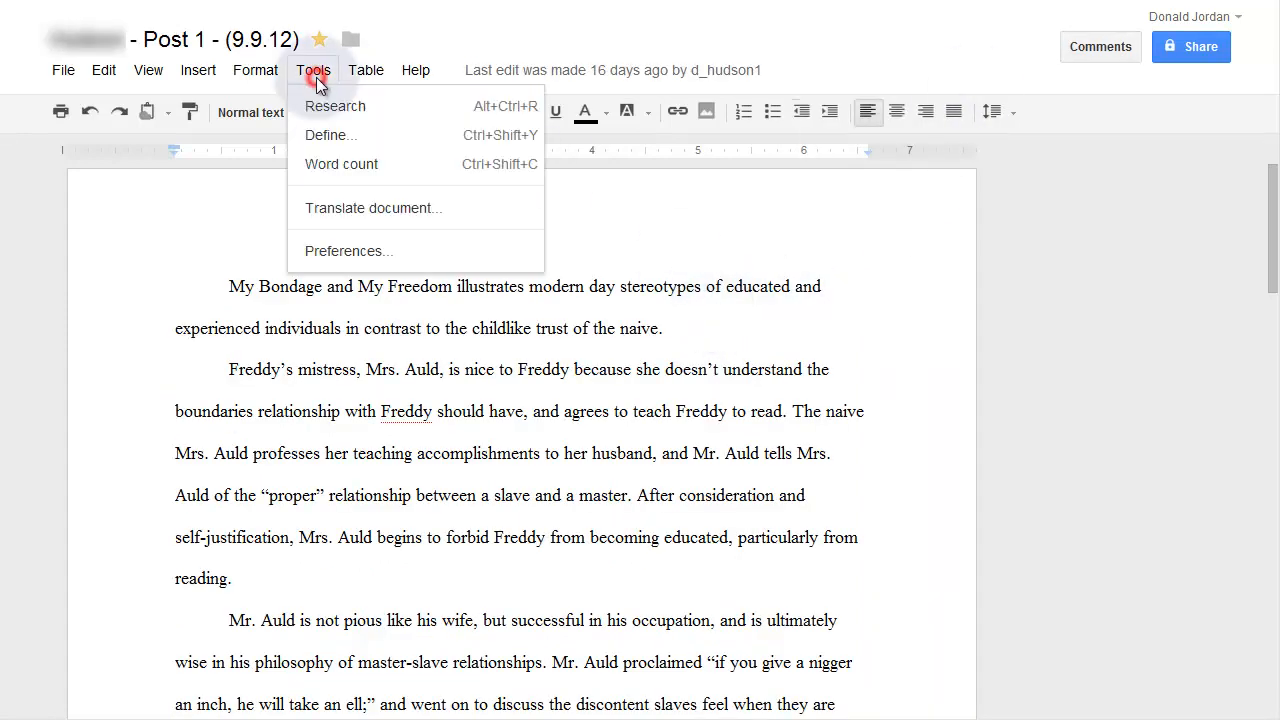
click(395, 164)
click(844, 207)
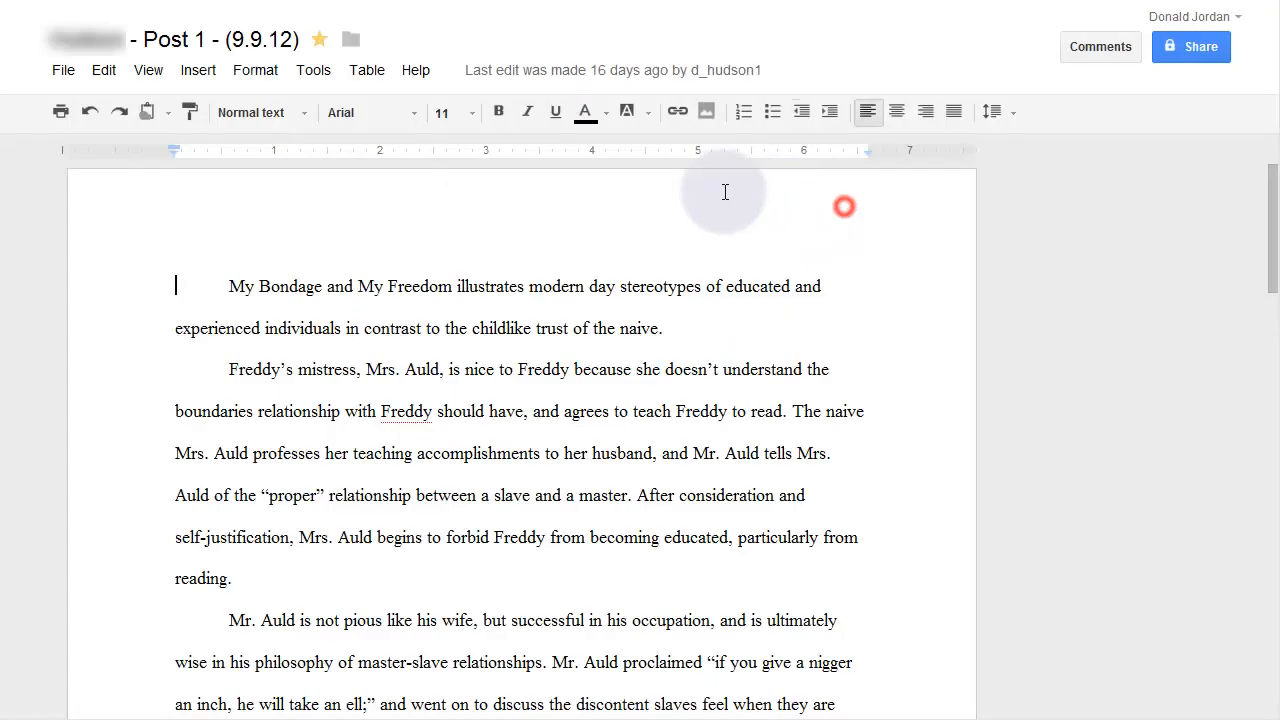
Open the document's revision history and view the Sep 5 revisions from 1:49 PM, 2:46 PM and 1:34 PM.
click(63, 70)
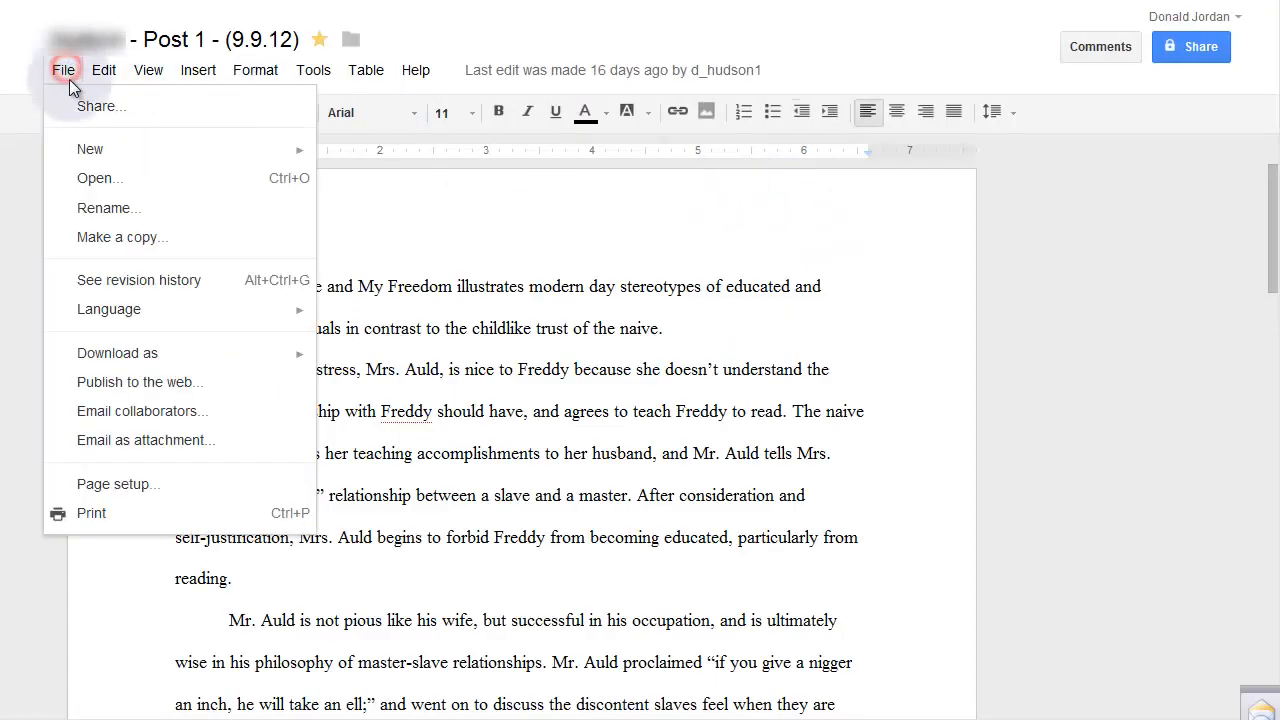
click(100, 280)
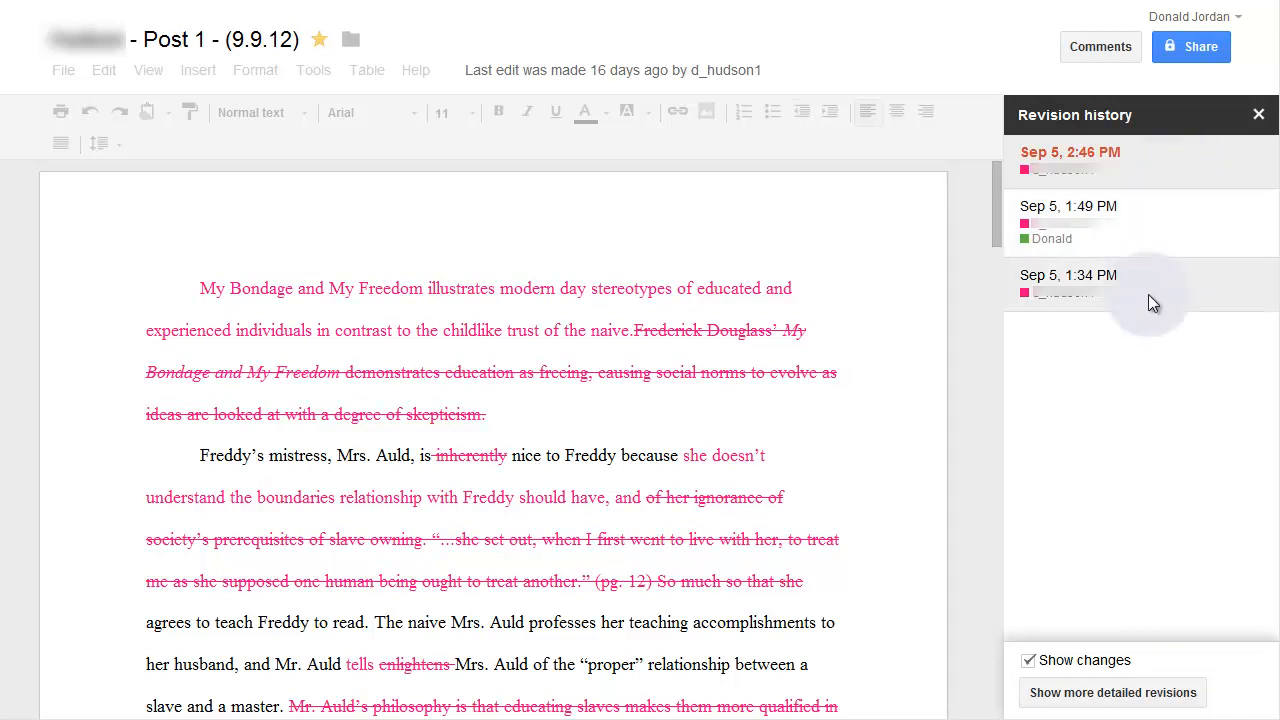
click(1148, 231)
click(1145, 175)
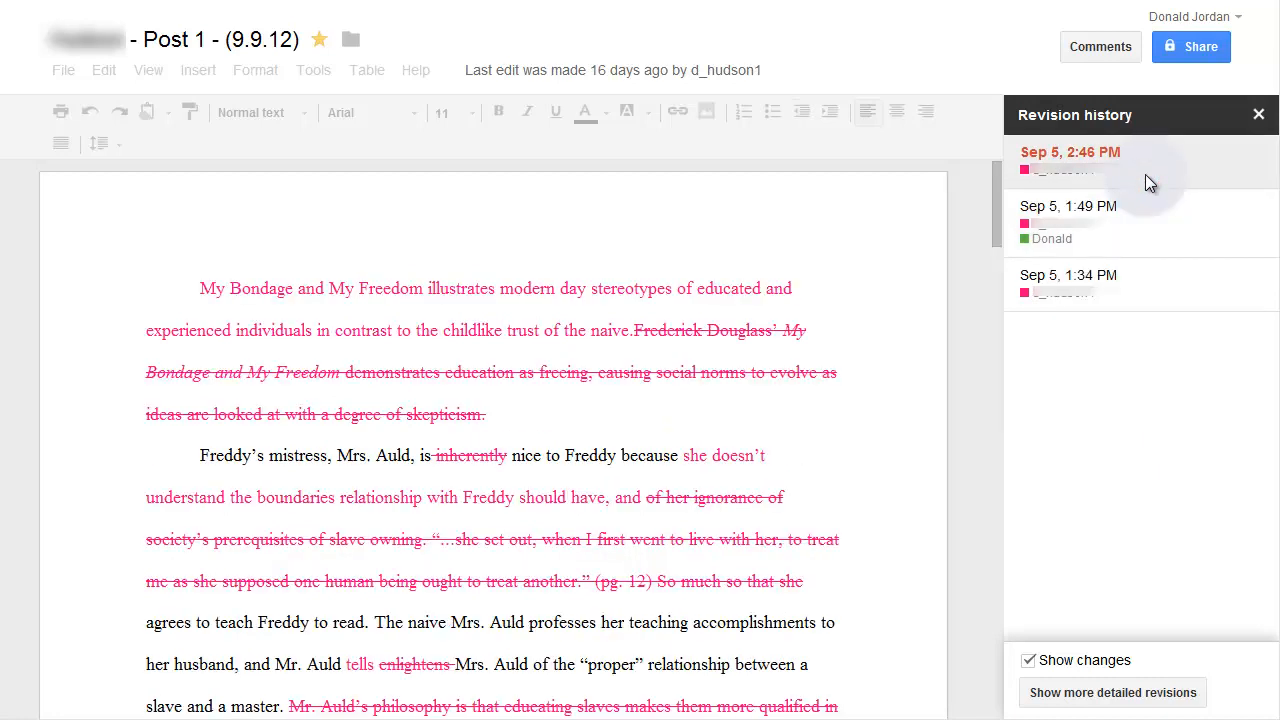
click(1118, 287)
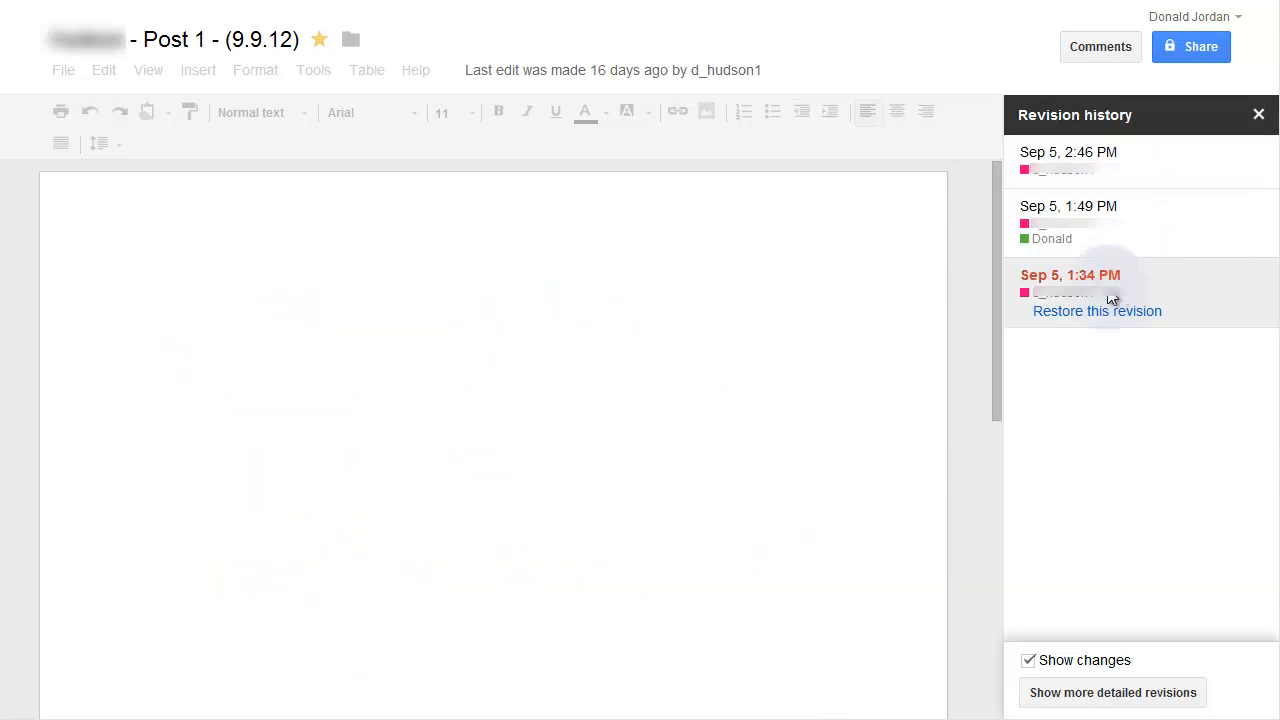
Expand the history to more detailed revisions and compare several of them, ending with the latest Sep 5 revision.
click(1058, 692)
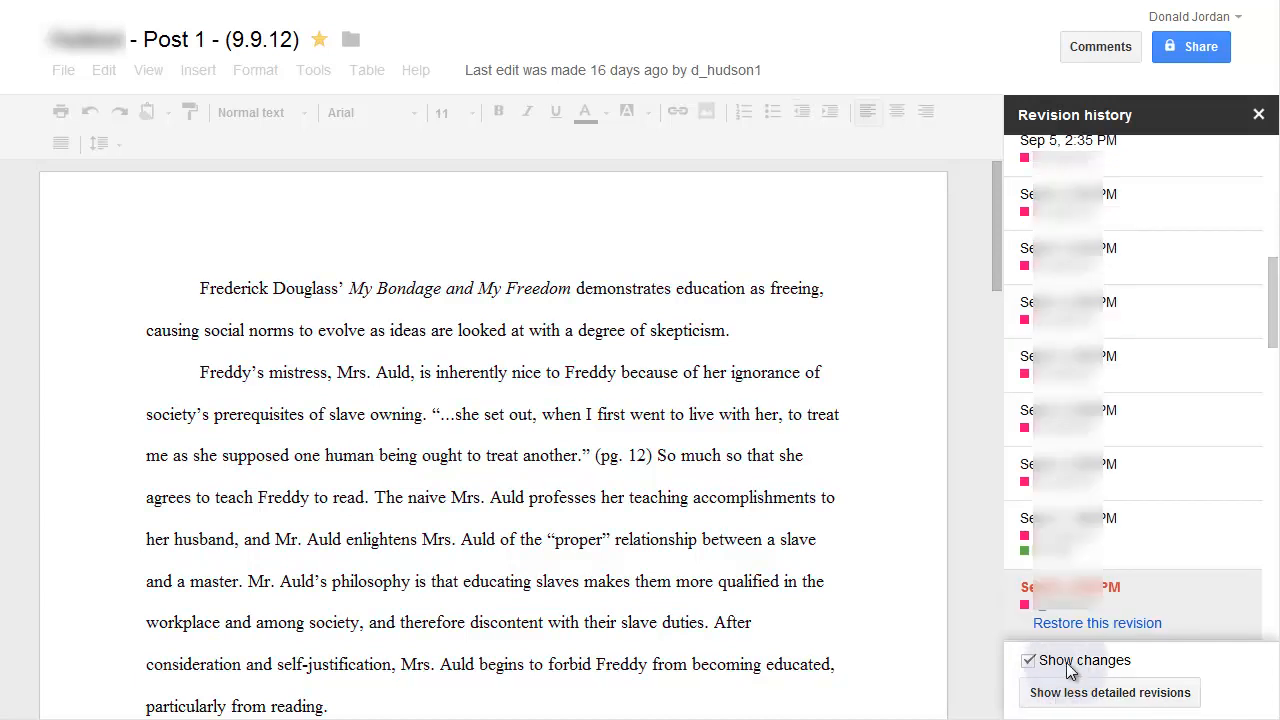
scroll(1105, 485, down, 3)
scroll(1105, 485, down, 2)
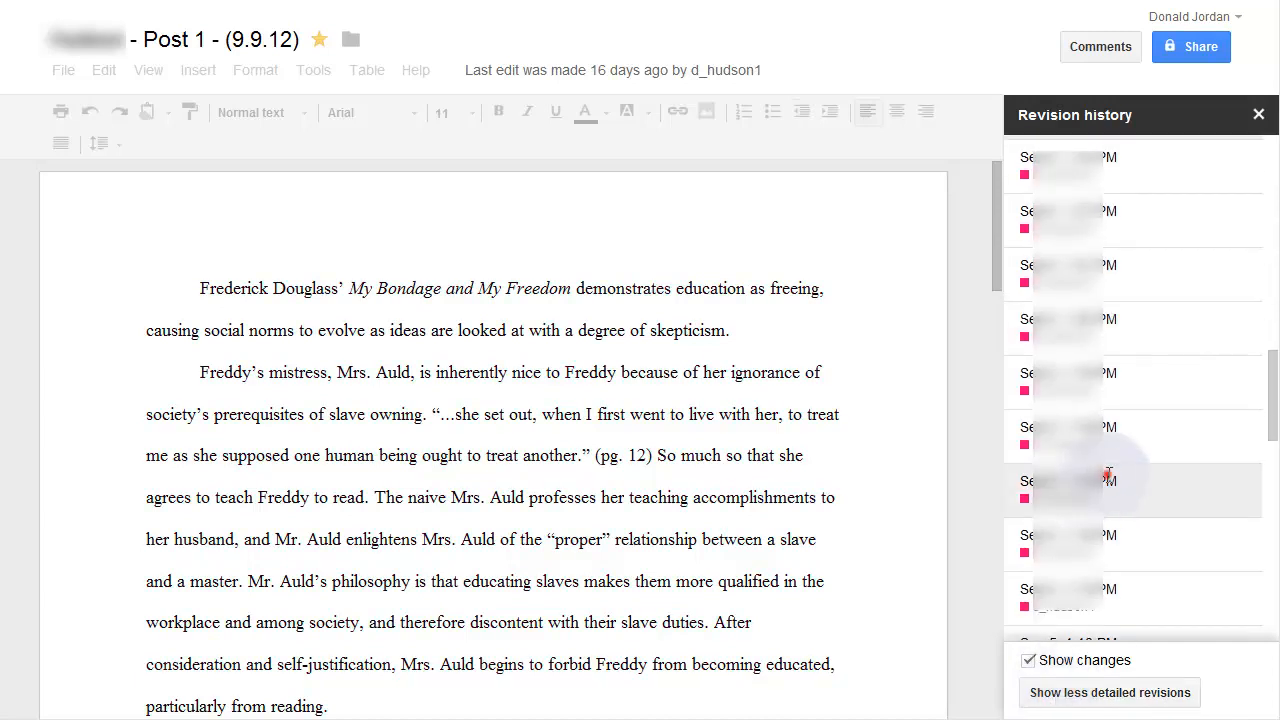
click(1105, 485)
scroll(1107, 474, up, 5)
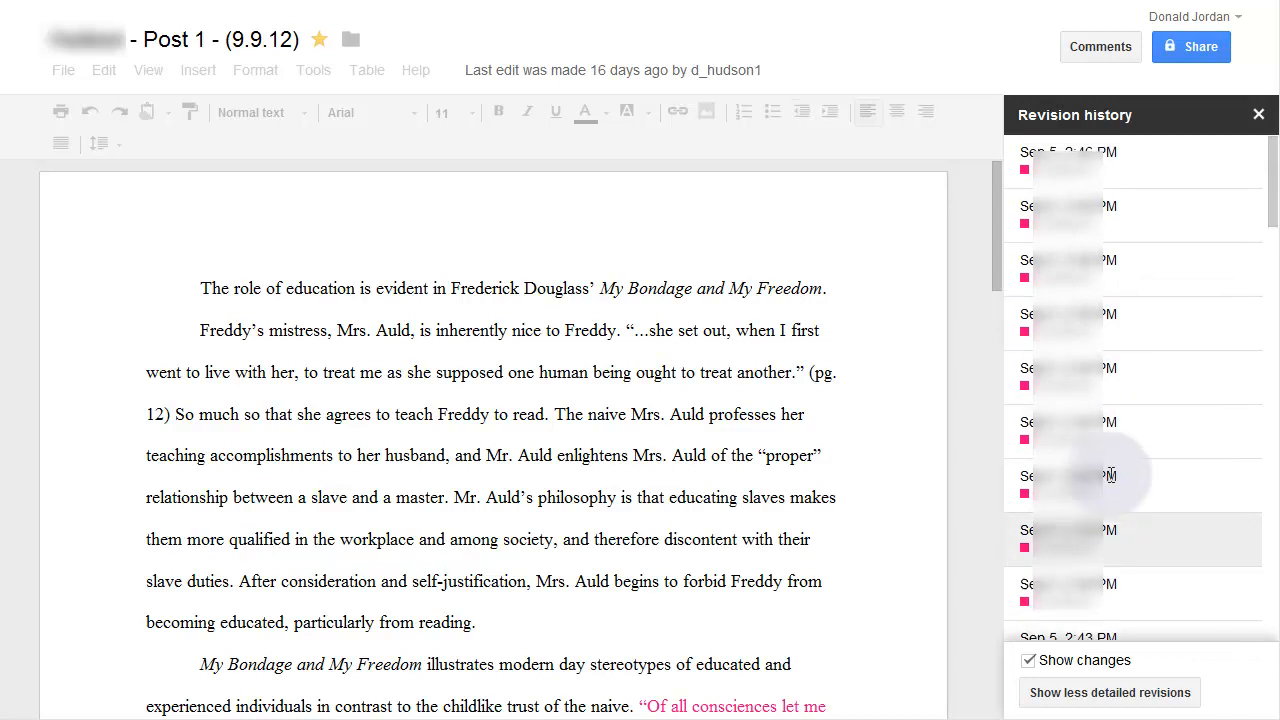
click(1100, 372)
click(1108, 312)
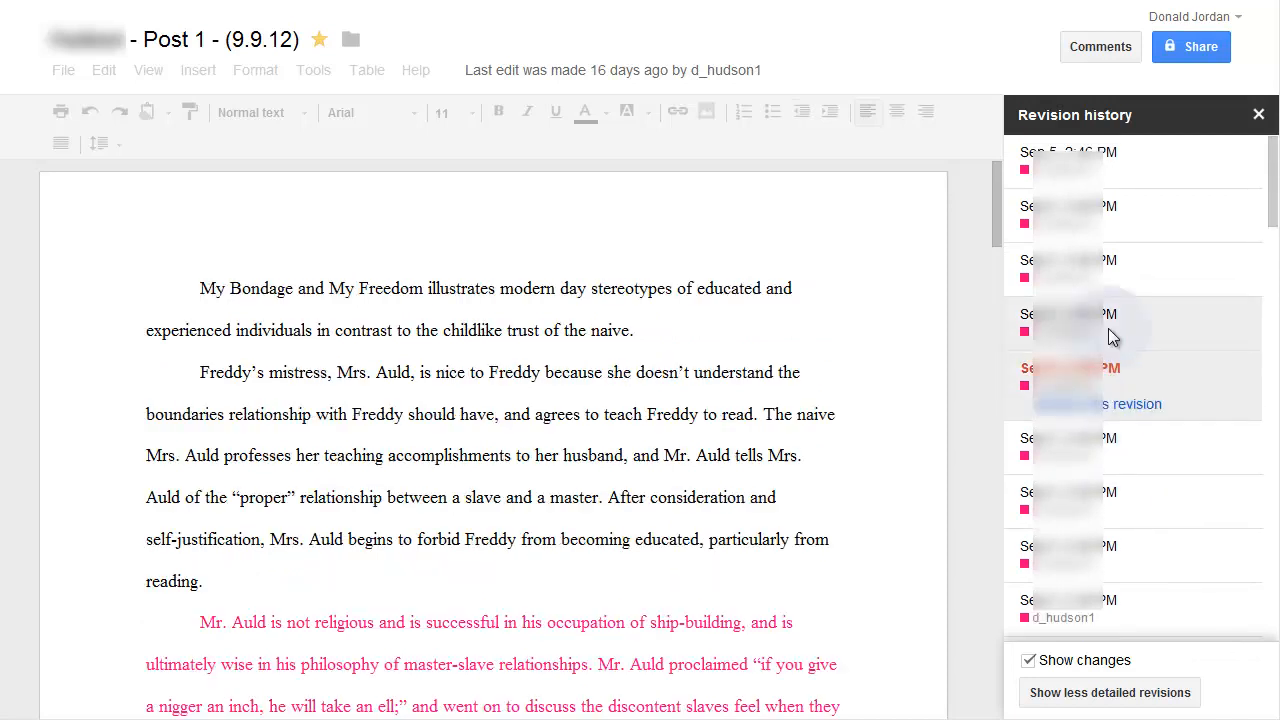
click(1111, 236)
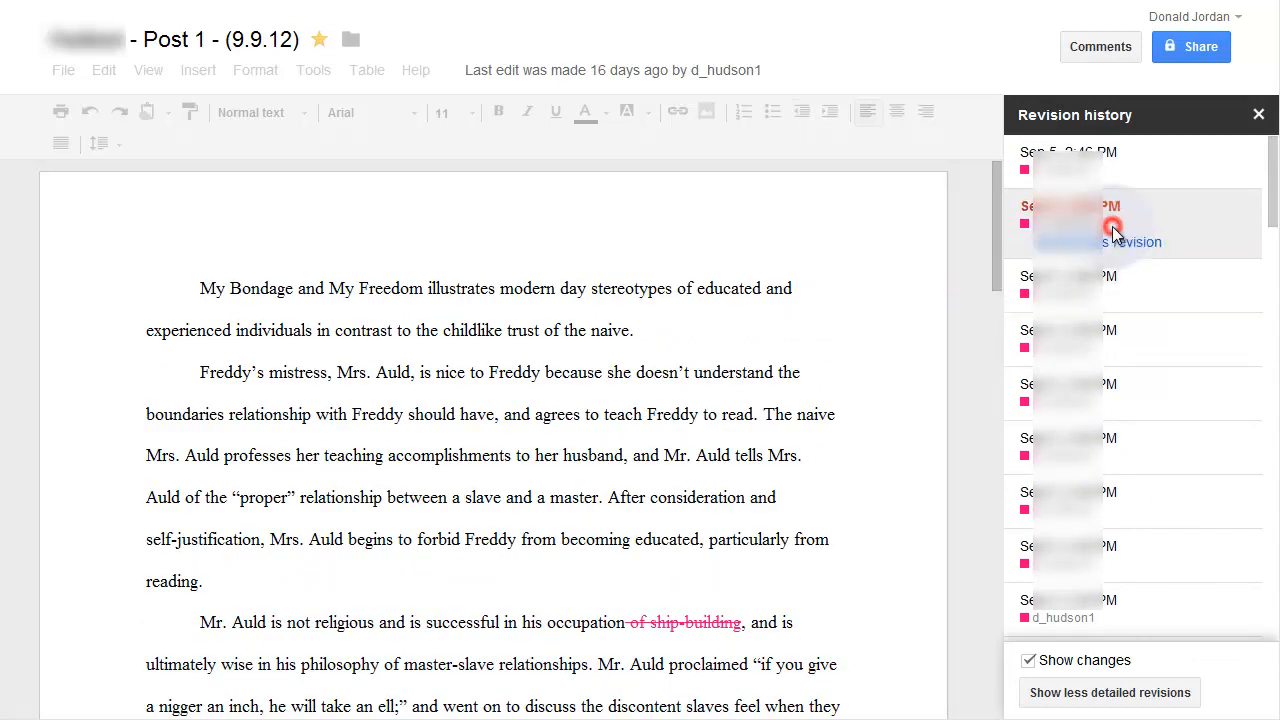
click(1118, 186)
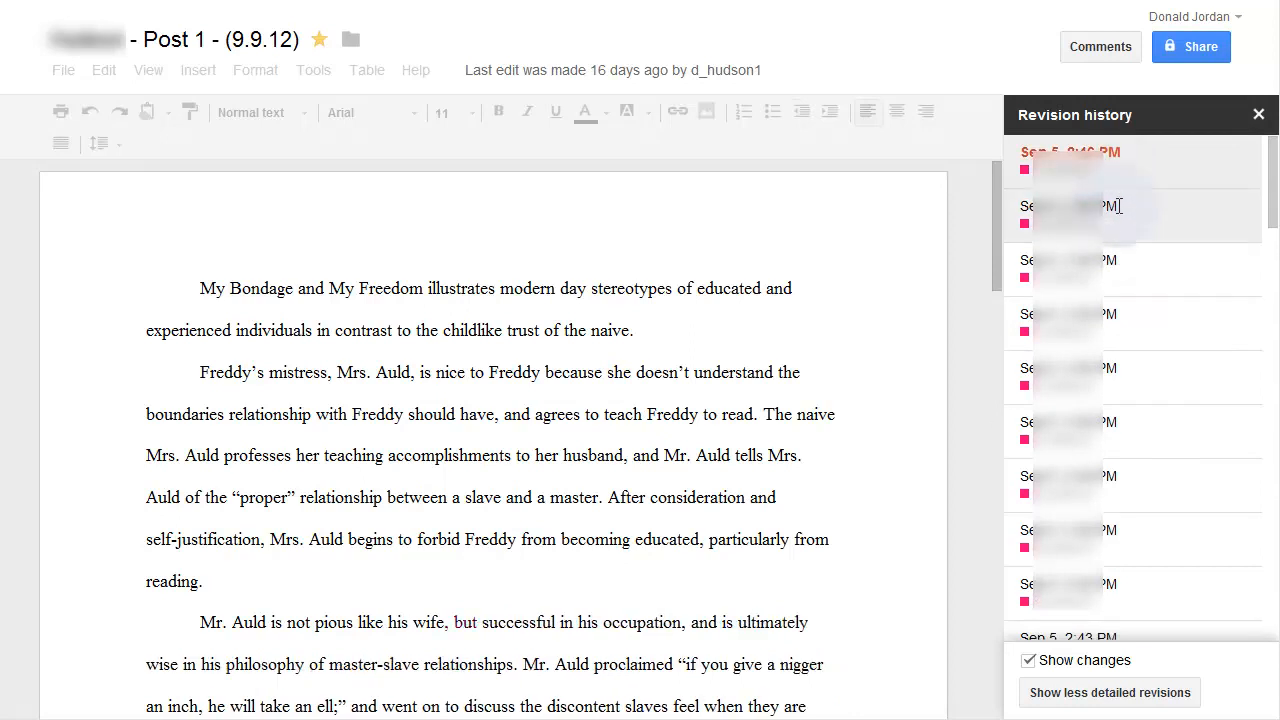
Go through five consecutive early revisions, from older to newer, to examine how the opening paragraphs were written.
scroll(1122, 250, down, 15)
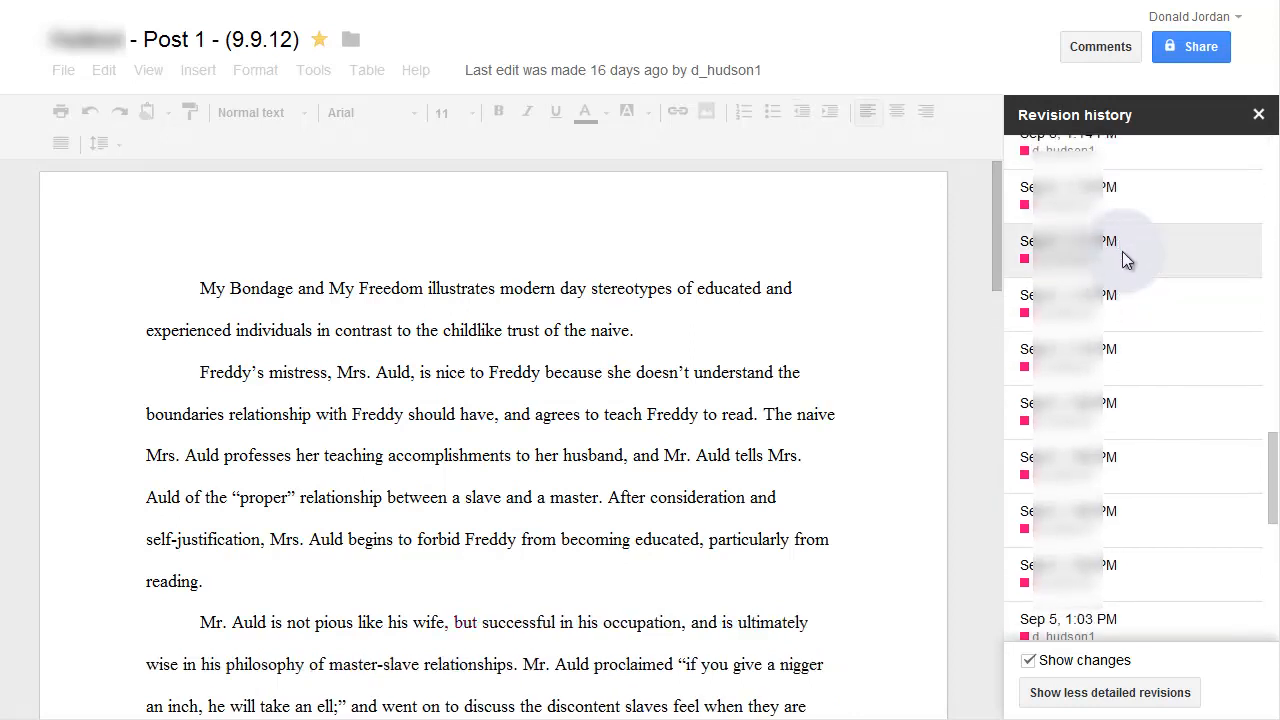
click(1120, 395)
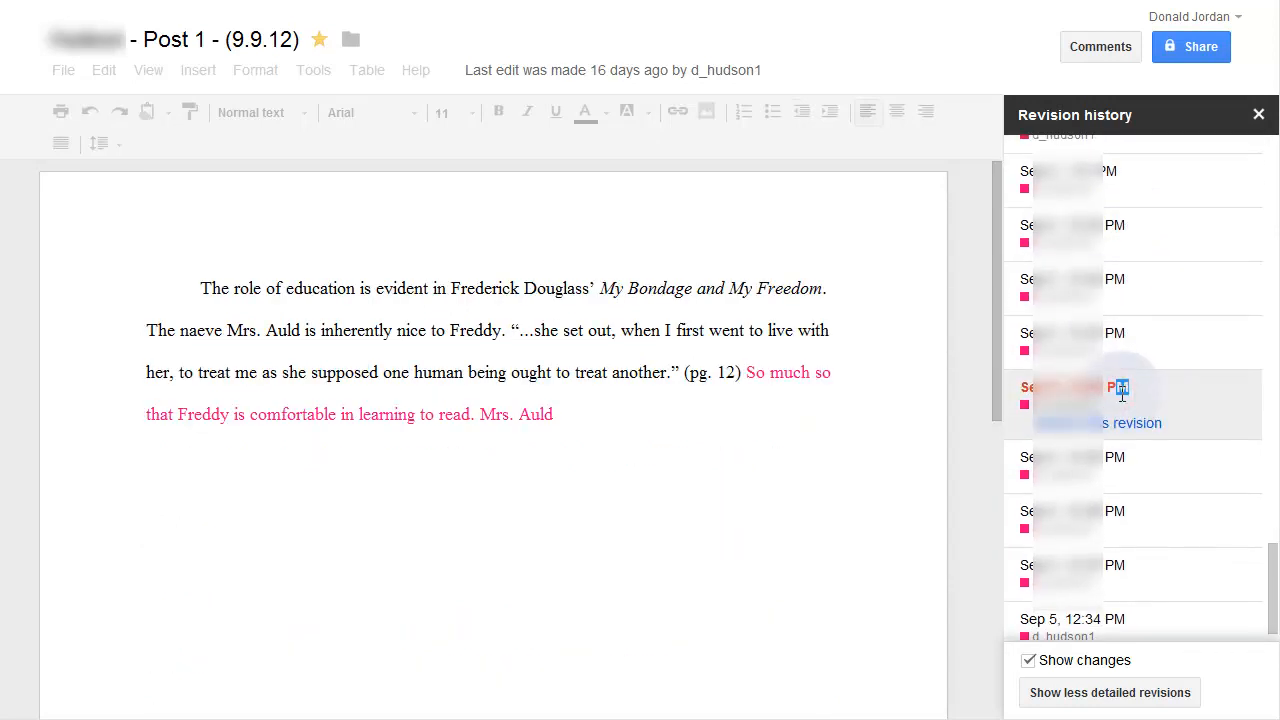
click(1135, 336)
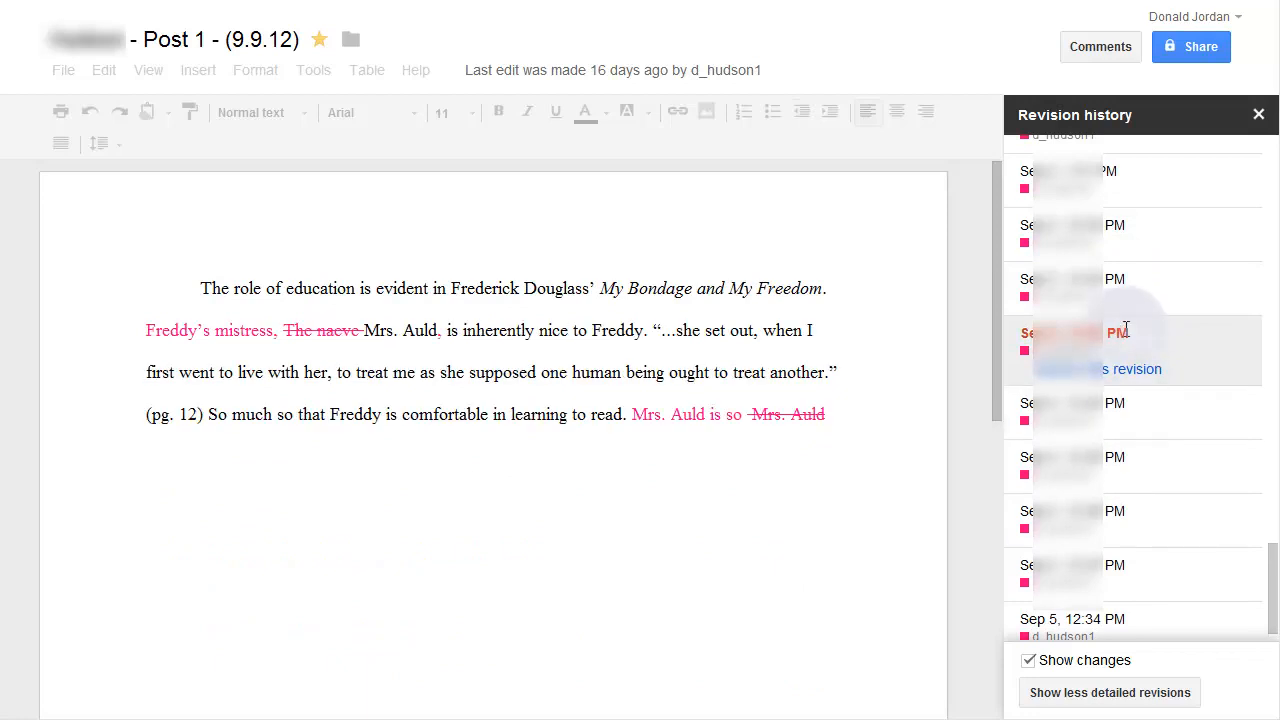
click(1120, 281)
click(1118, 226)
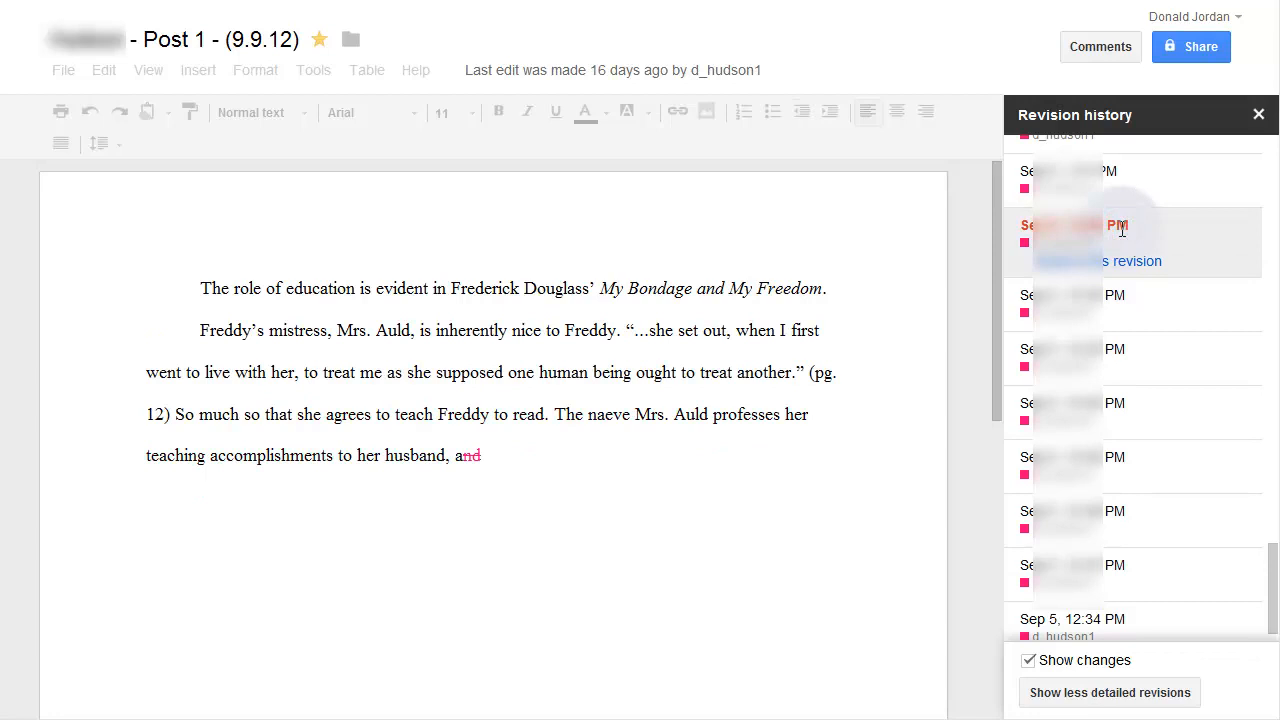
click(1130, 175)
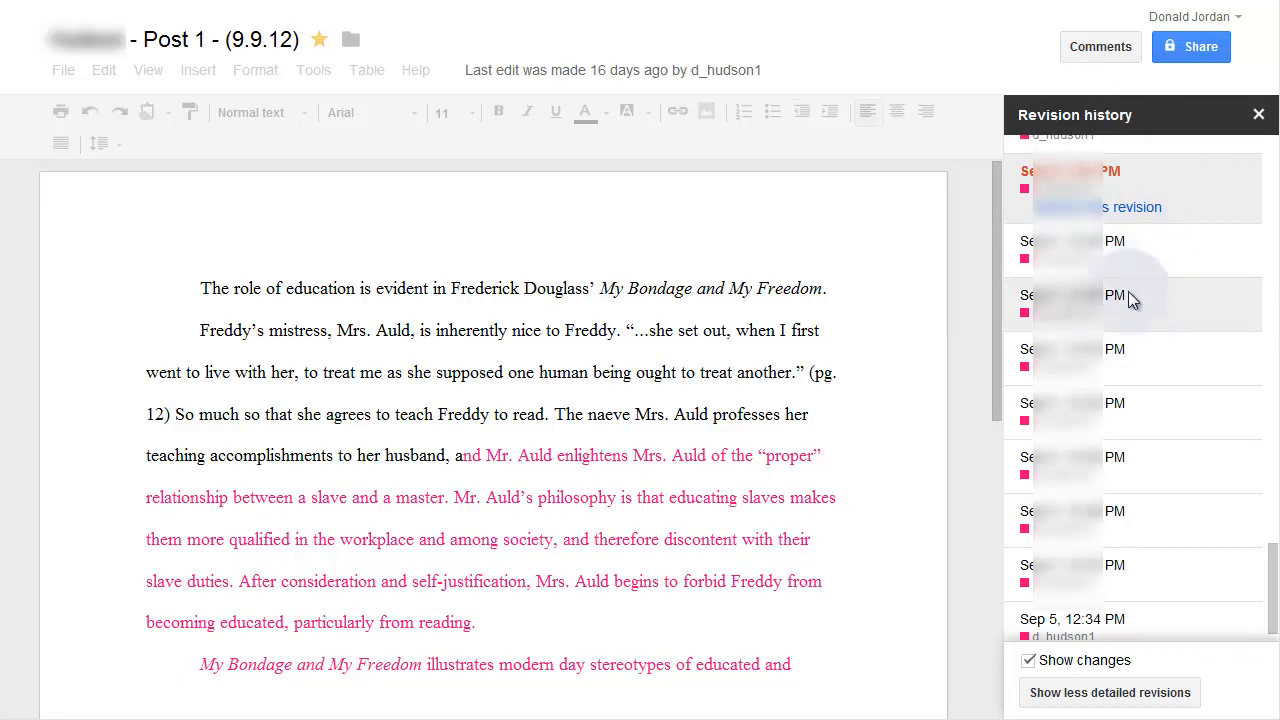
View two consecutive revisions from shortly before Sep 5, 1:10 PM, and return to the oldest entries in the history.
scroll(1147, 445, up, 5)
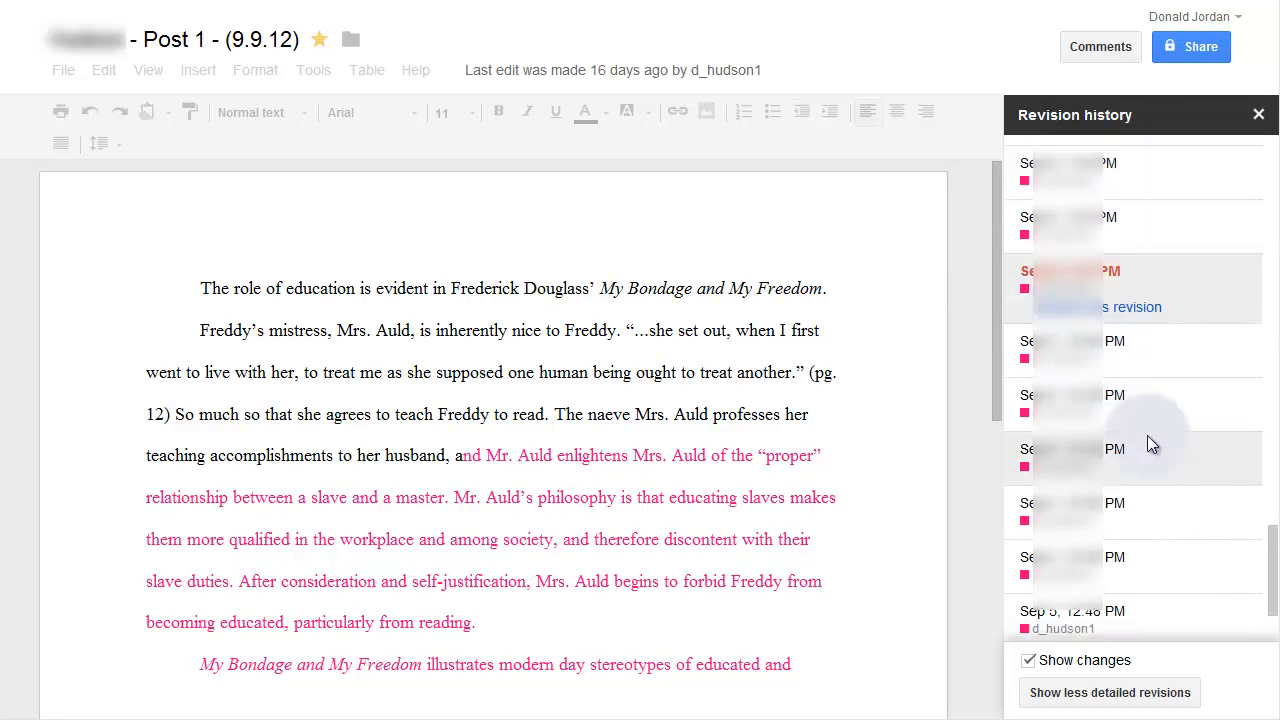
click(1145, 355)
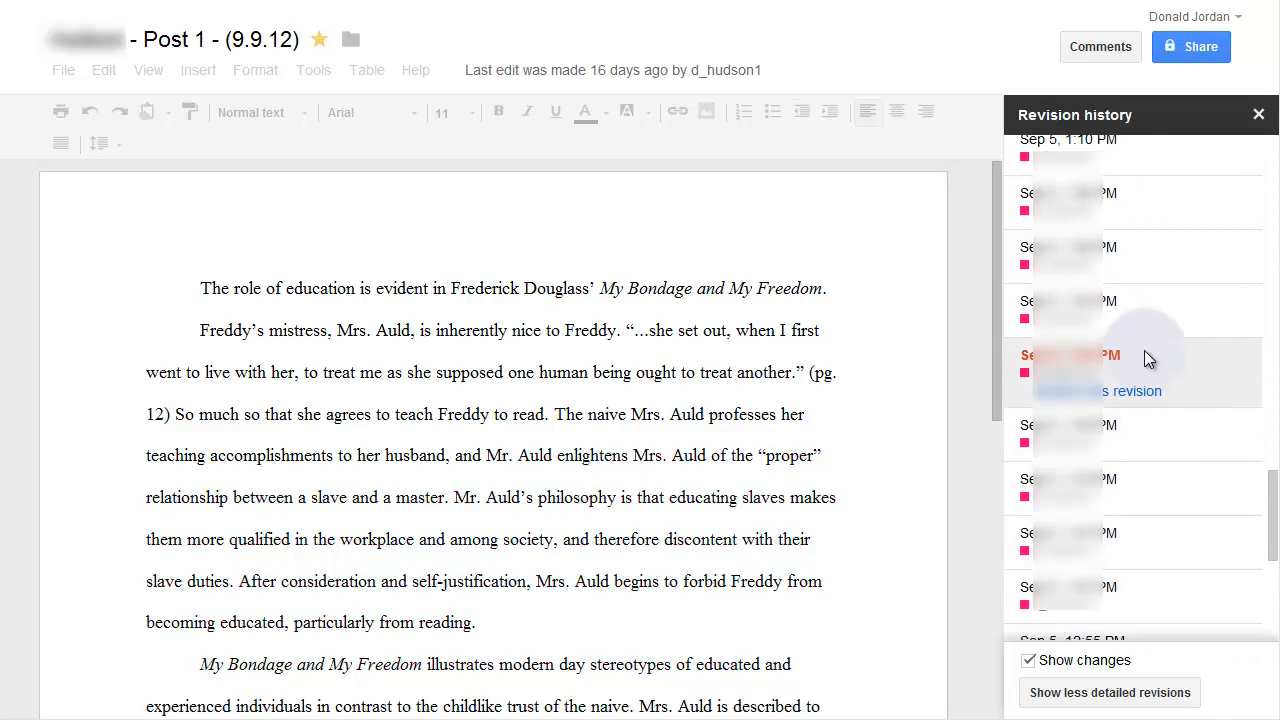
click(1144, 312)
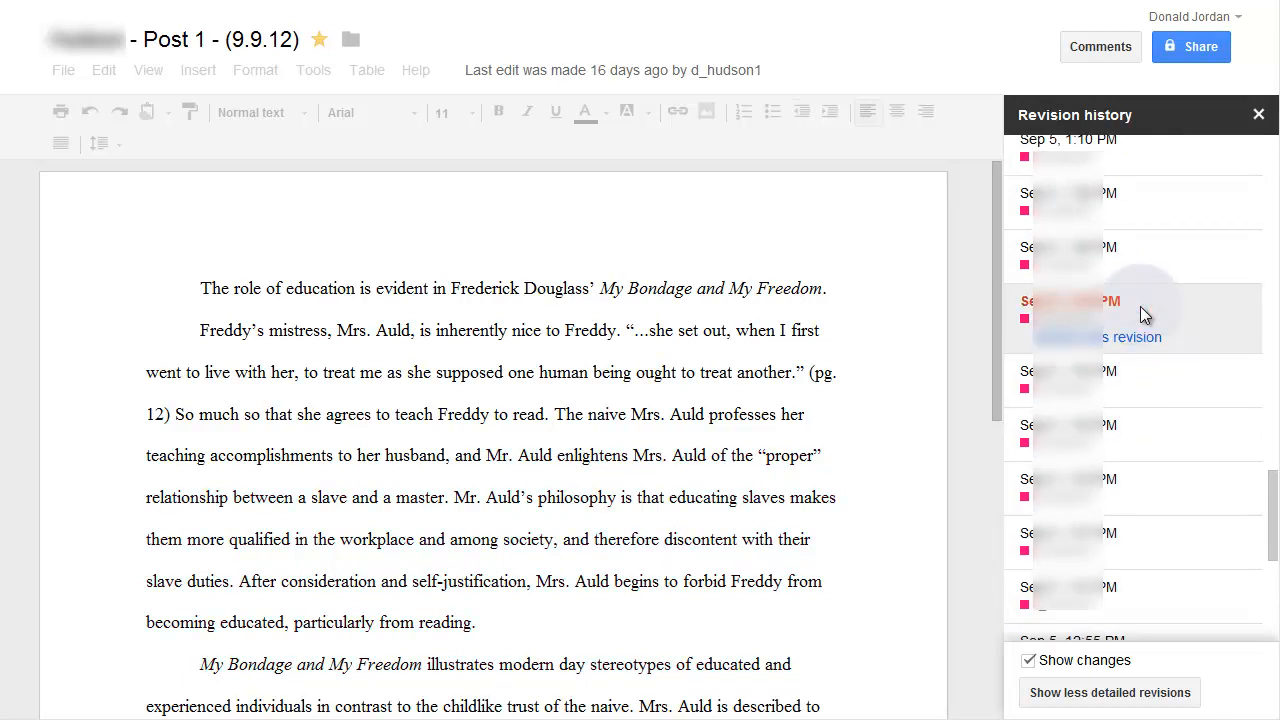
scroll(1140, 316, down, 3)
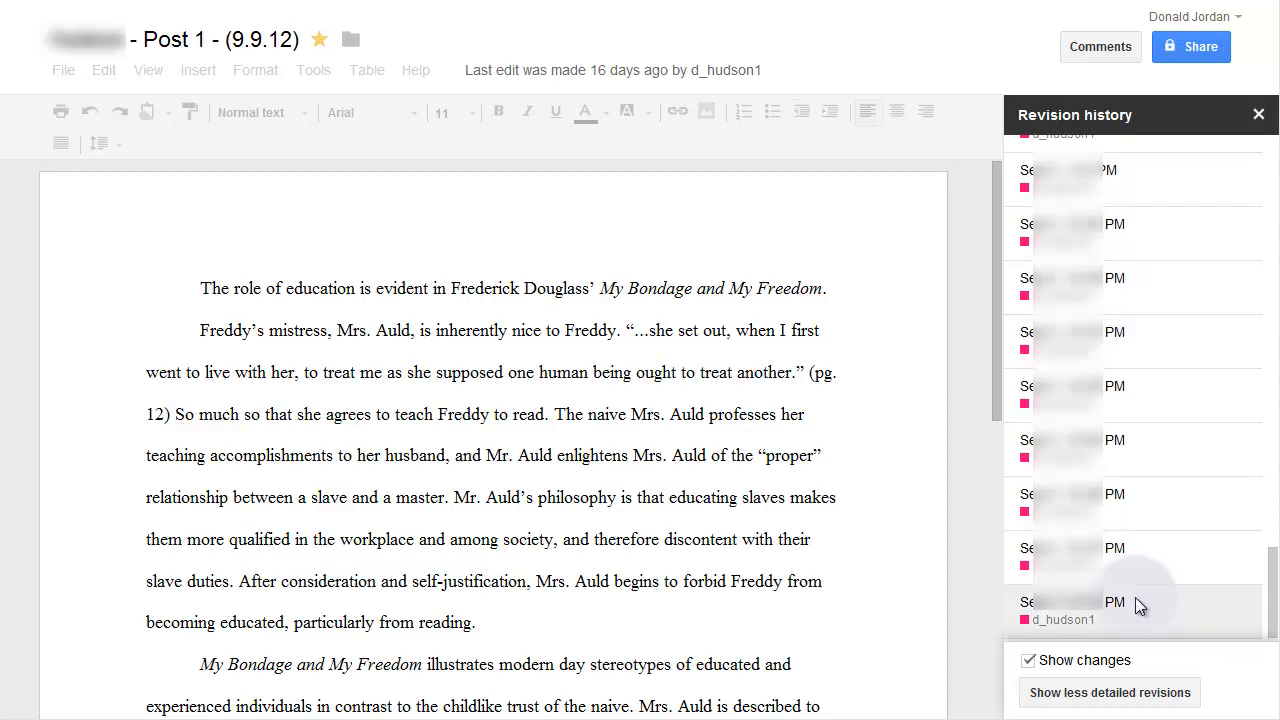
Go through seven consecutive early revisions, from older to newer, to examine how the paragraph about Mrs. Auld was written.
click(1146, 521)
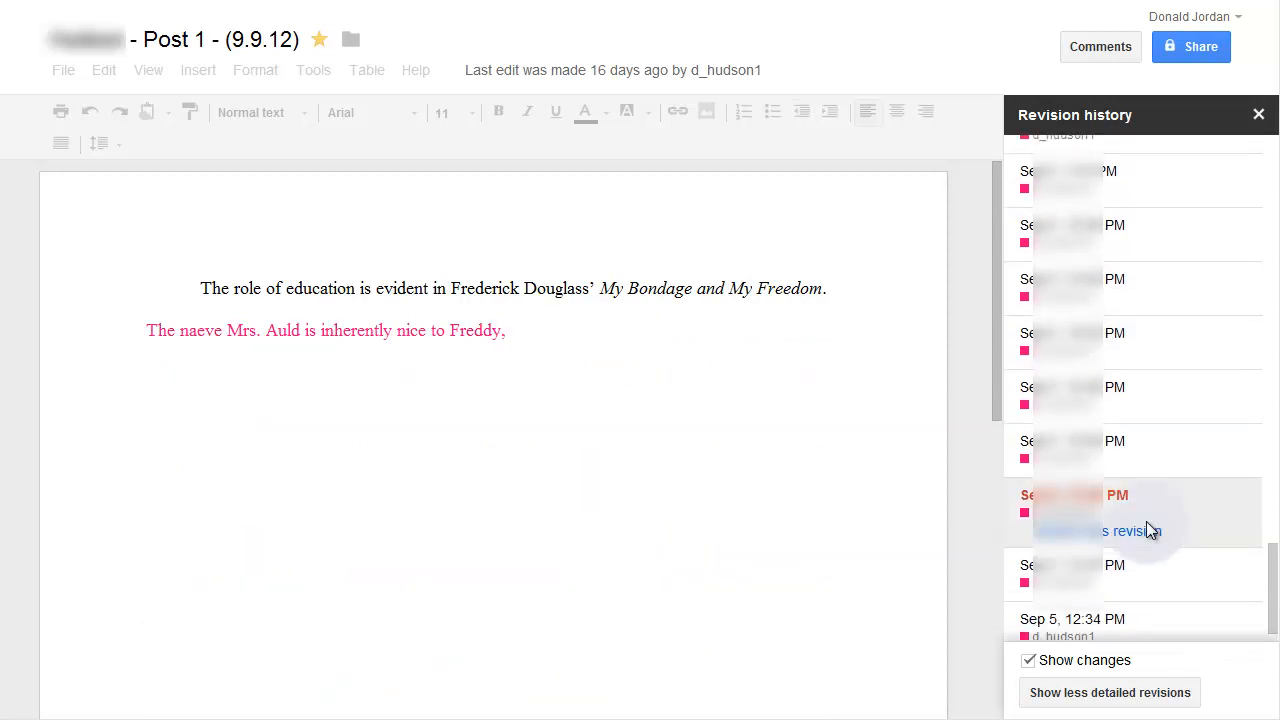
click(1147, 442)
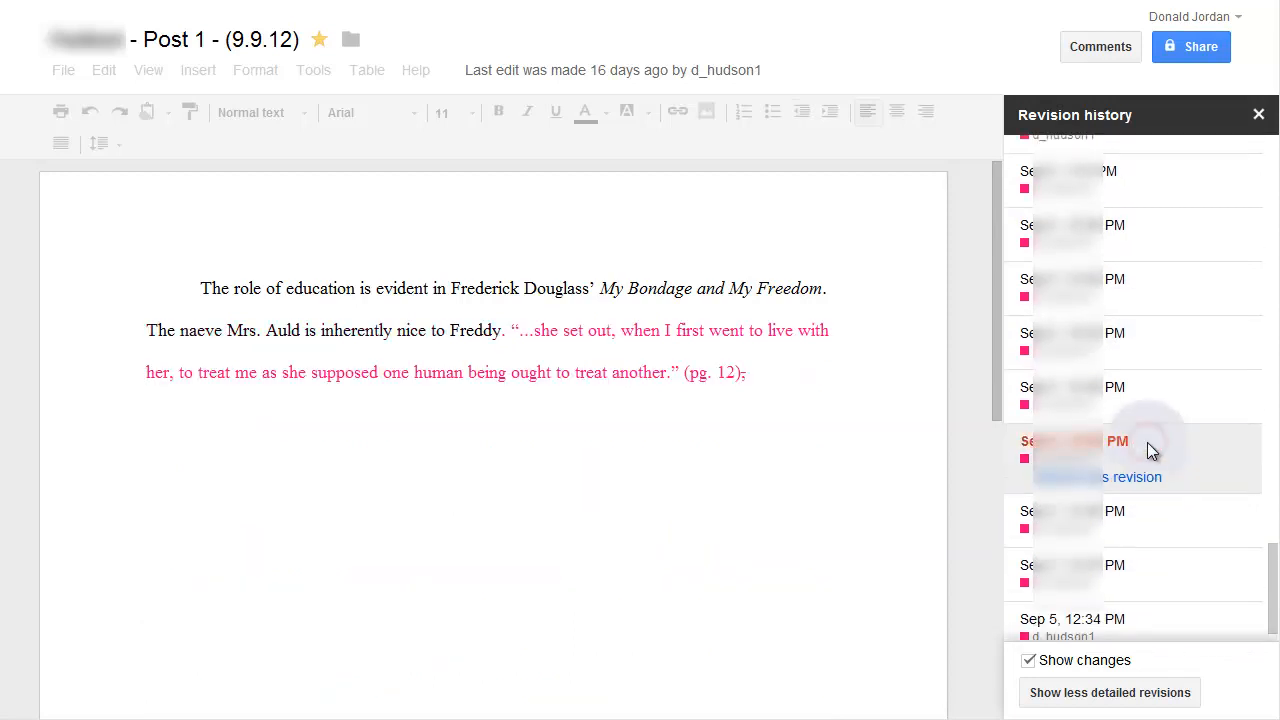
click(1149, 405)
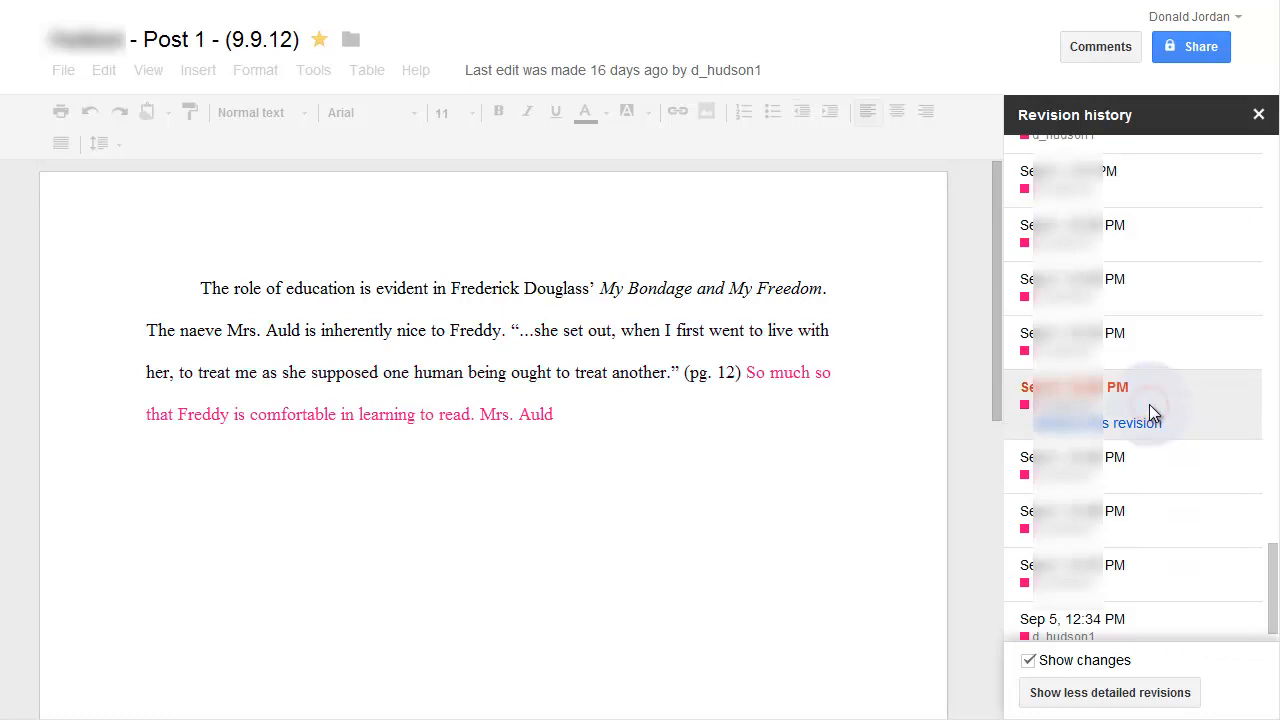
click(1155, 347)
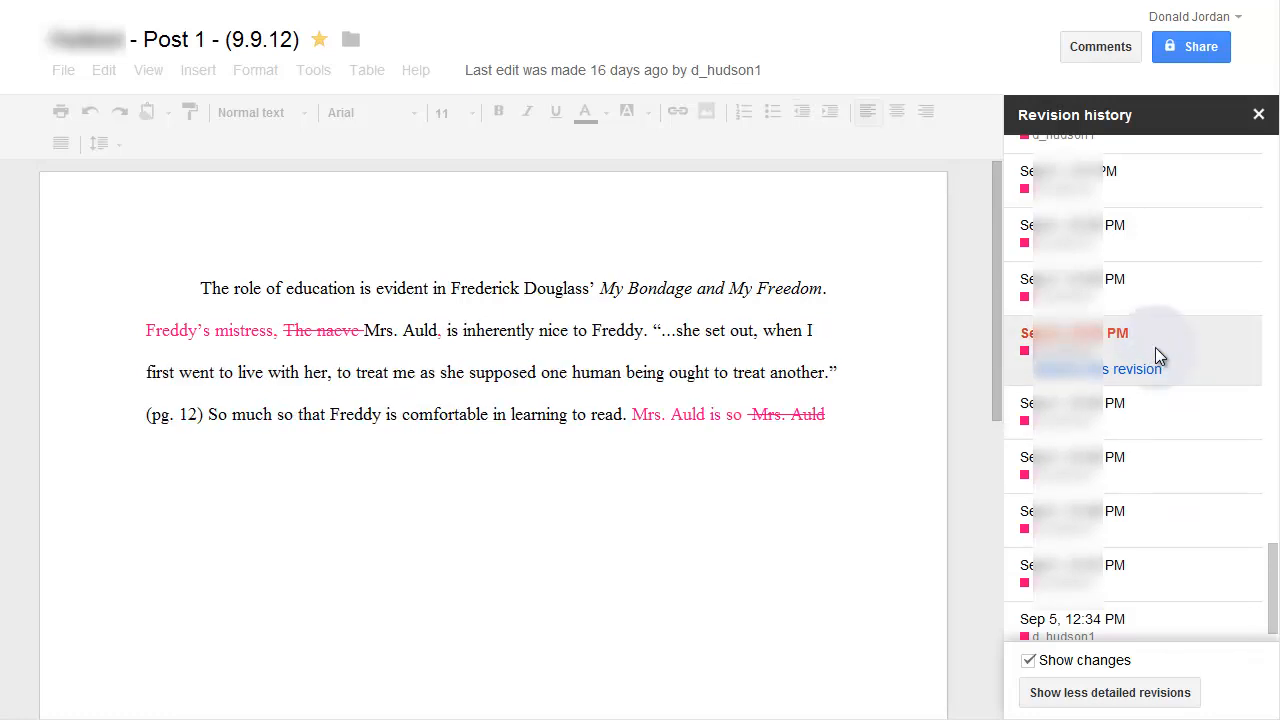
click(1172, 284)
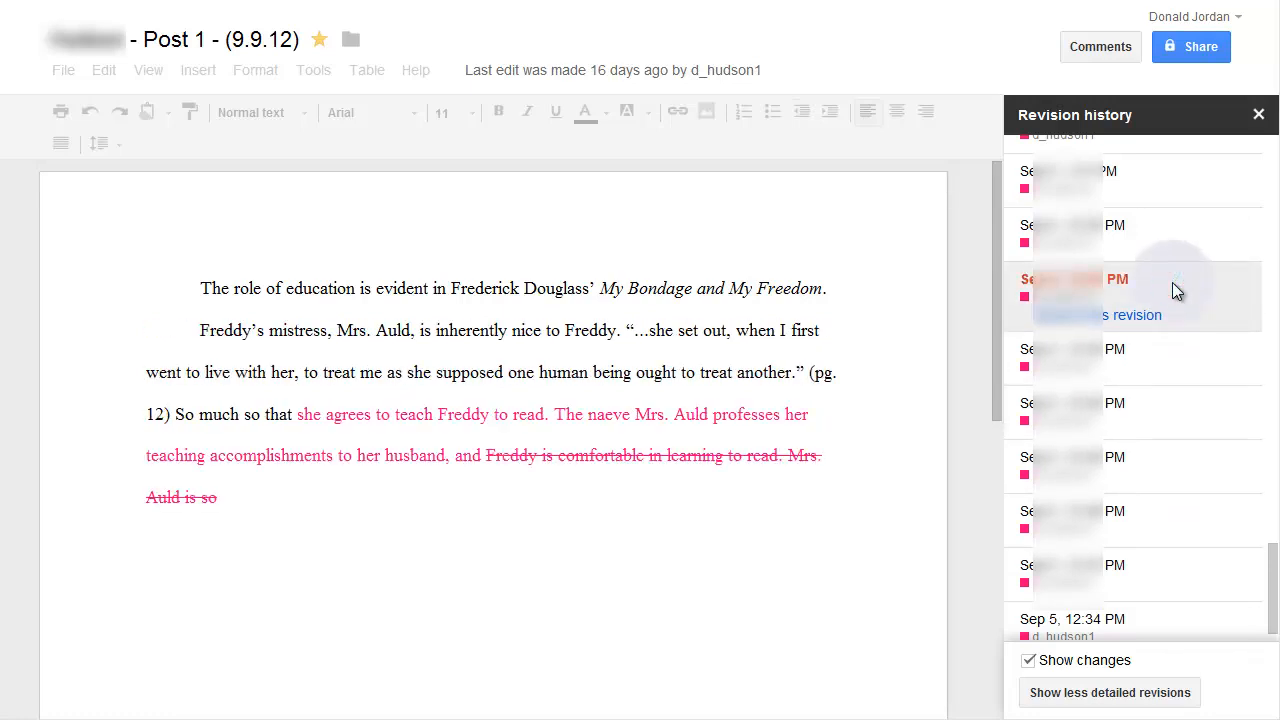
click(1172, 243)
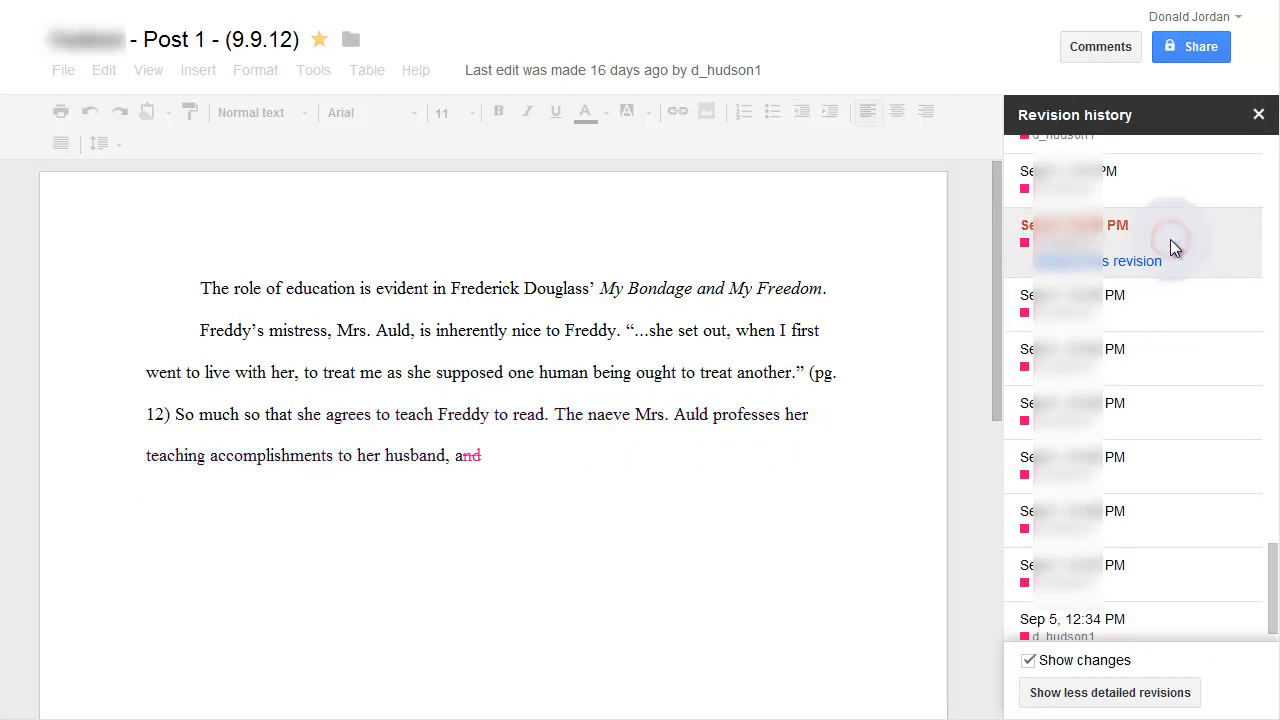
click(1160, 197)
View two newer revisions and examine the text added to the first paragraph and the My Bondage and My Freedom paragraph.
scroll(1158, 190, up, 2)
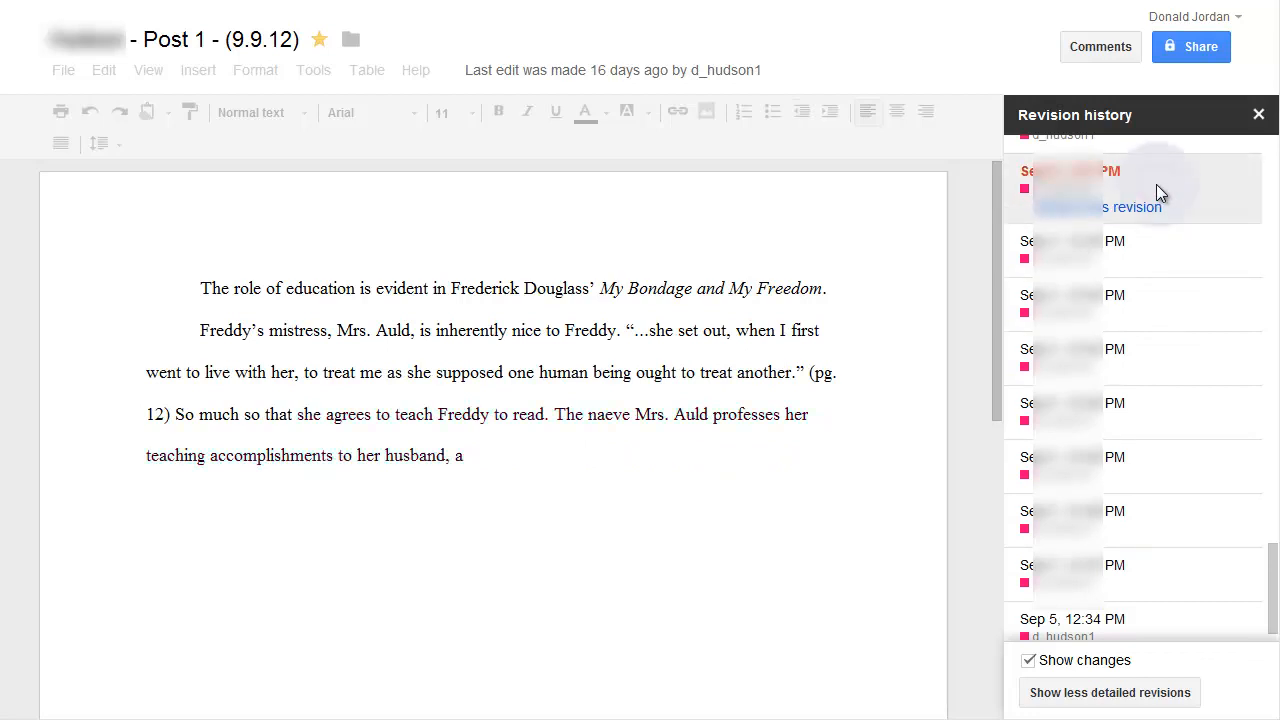
click(1104, 339)
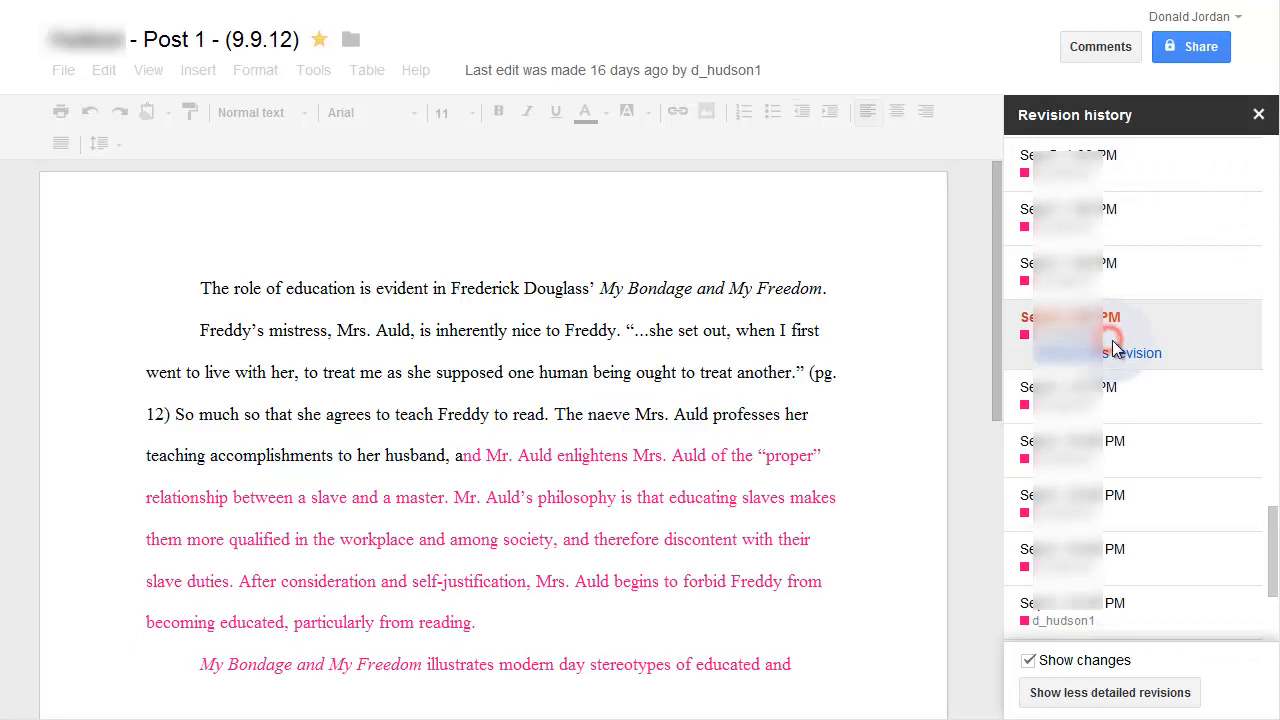
click(1129, 280)
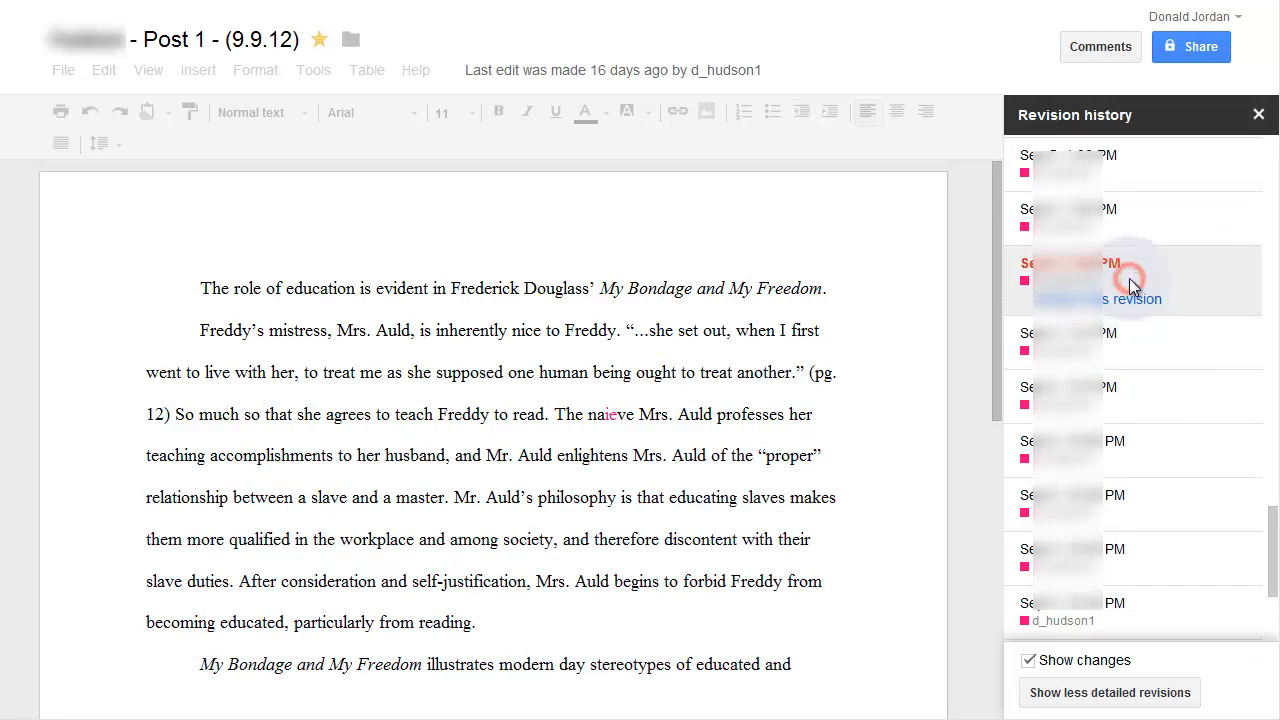
scroll(814, 413, down, 2)
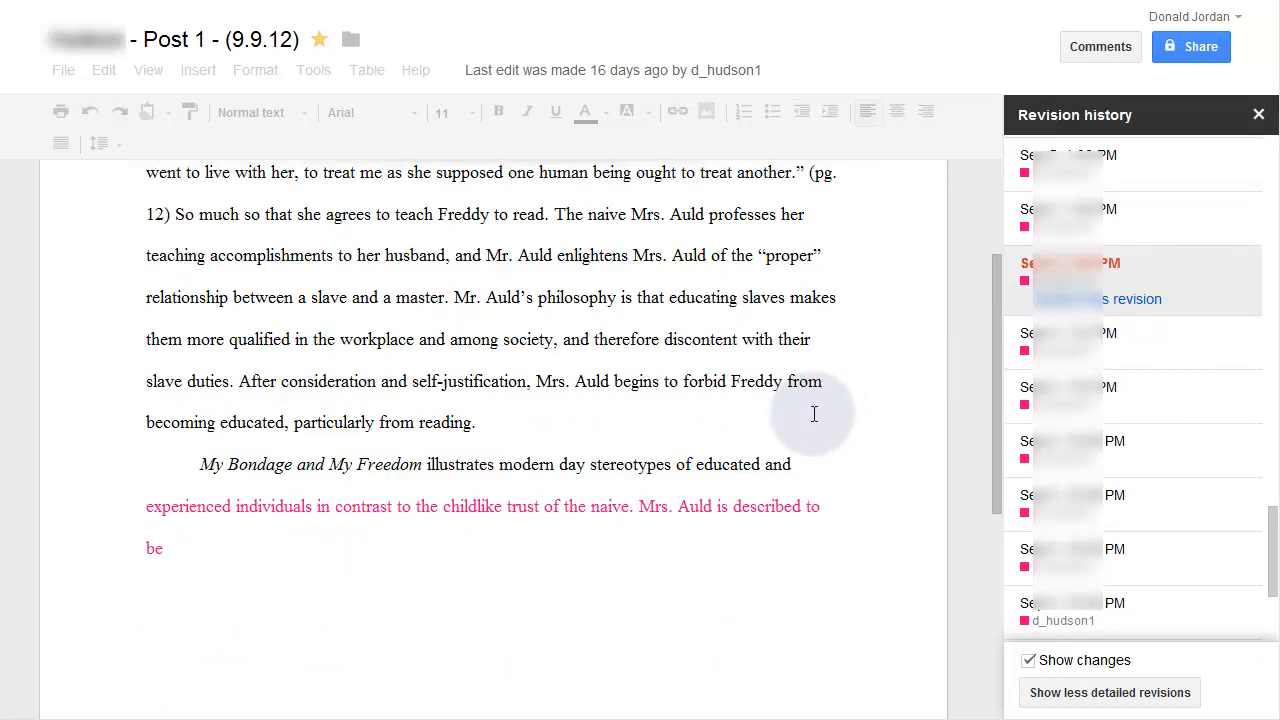
scroll(814, 413, up, 2)
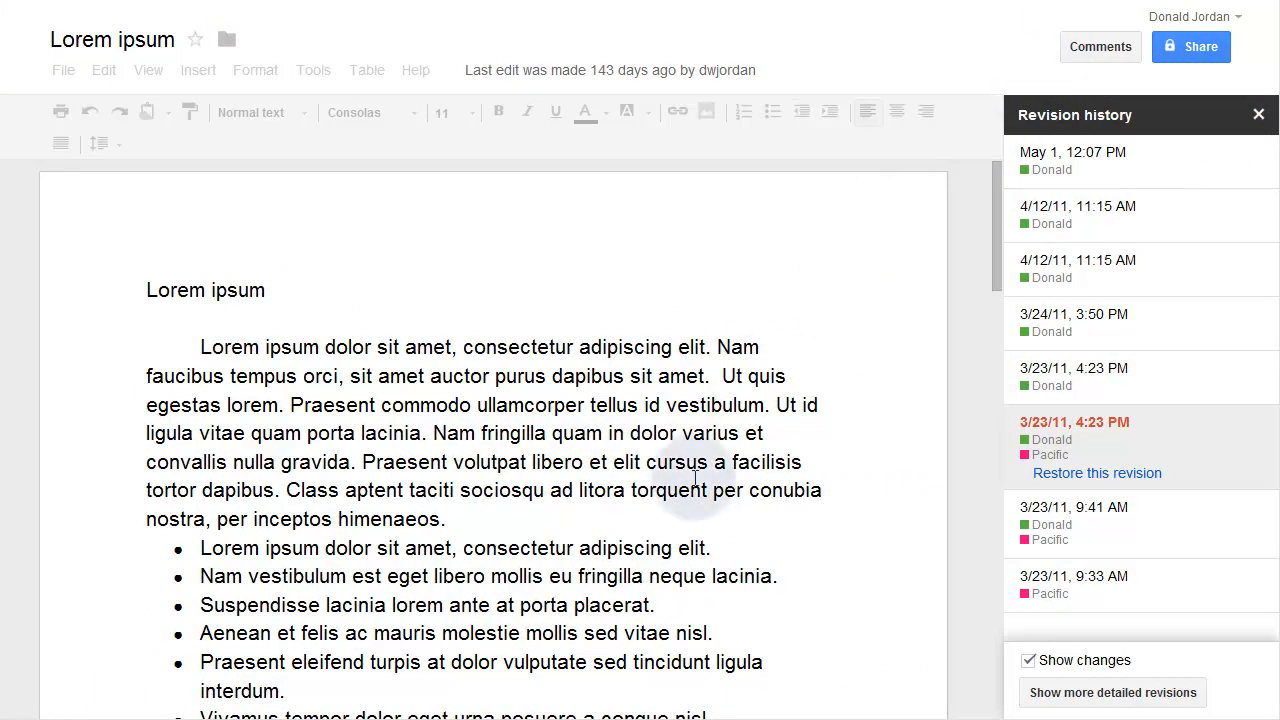
View the 3/23/11, 9:41 AM revision of the Lorem ipsum document and expand the history to more detailed revisions.
click(1067, 518)
scroll(839, 510, down, 3)
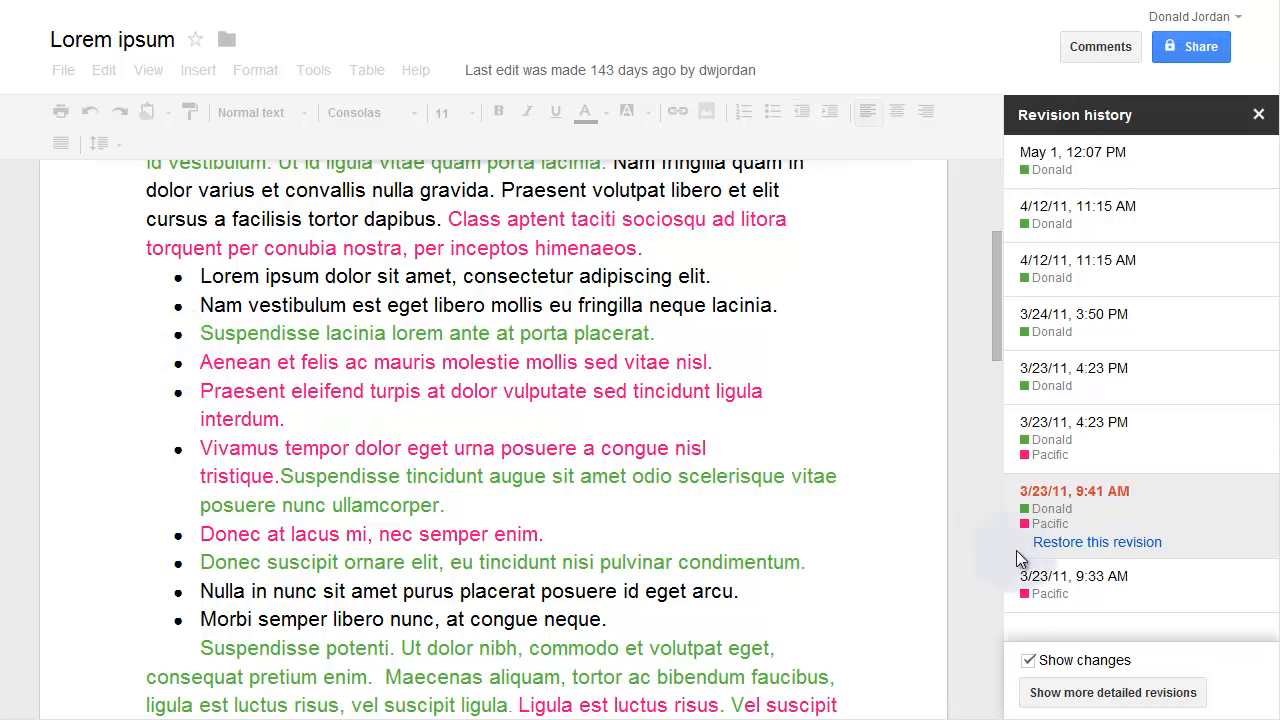
click(1104, 693)
scroll(1080, 600, down, 5)
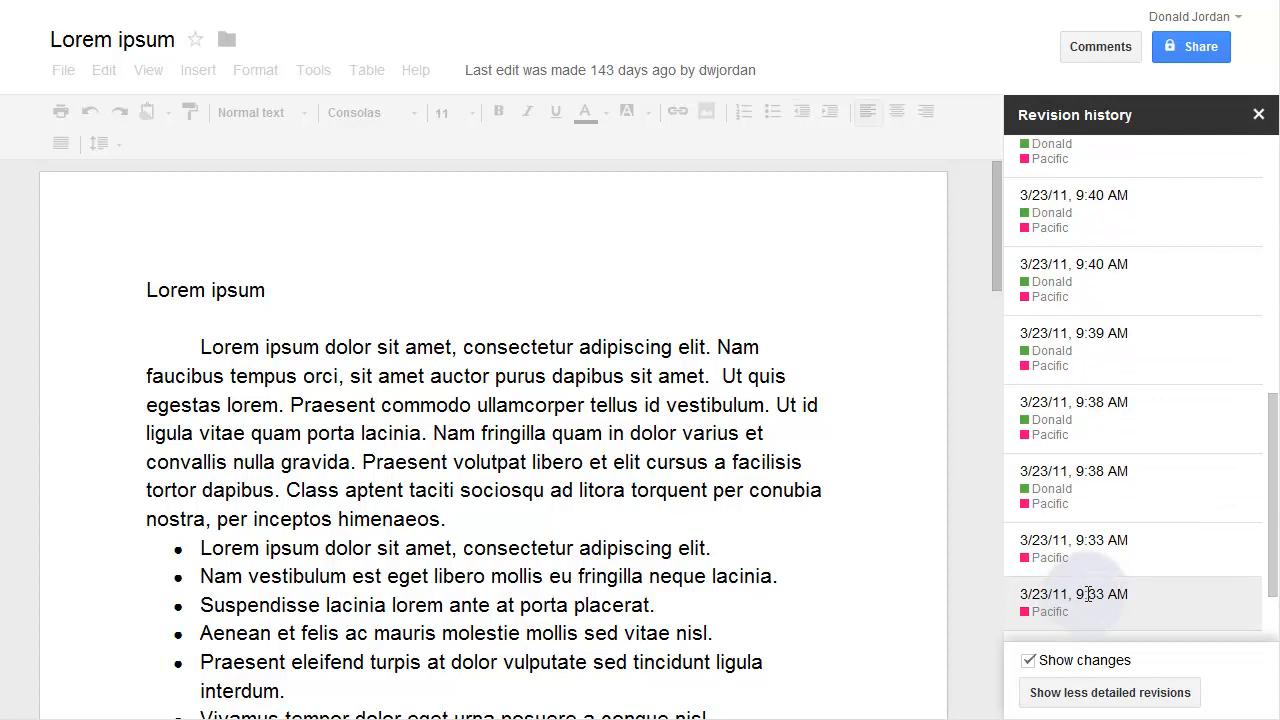
View the detailed 3/23/11 revisions from 9:40 AM and 9:39 AM to compare the two collaborators' color-coded edits.
click(1050, 279)
scroll(790, 416, down, 1)
click(1090, 362)
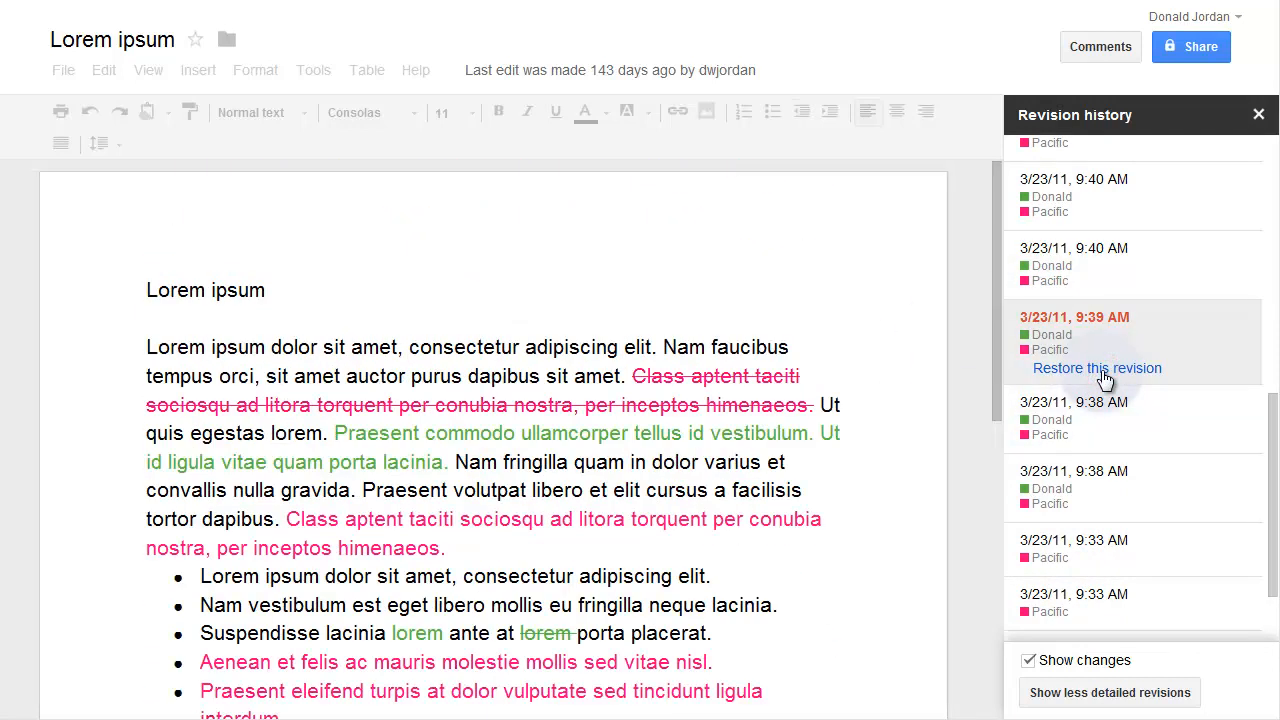
scroll(823, 477, down, 3)
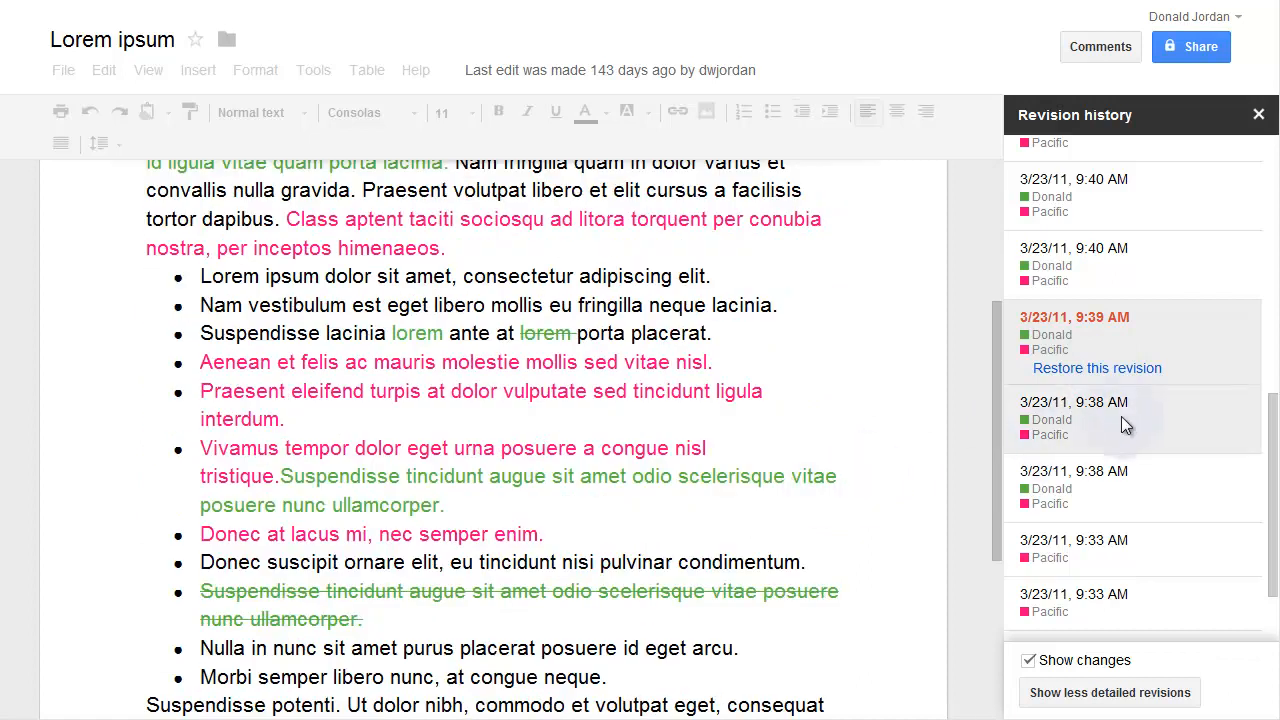
Step back through both 3/23/11, 9:38 AM revisions and the newer 9:33 AM revision to examine each collaborator's contributions.
click(1127, 420)
scroll(795, 467, down, 5)
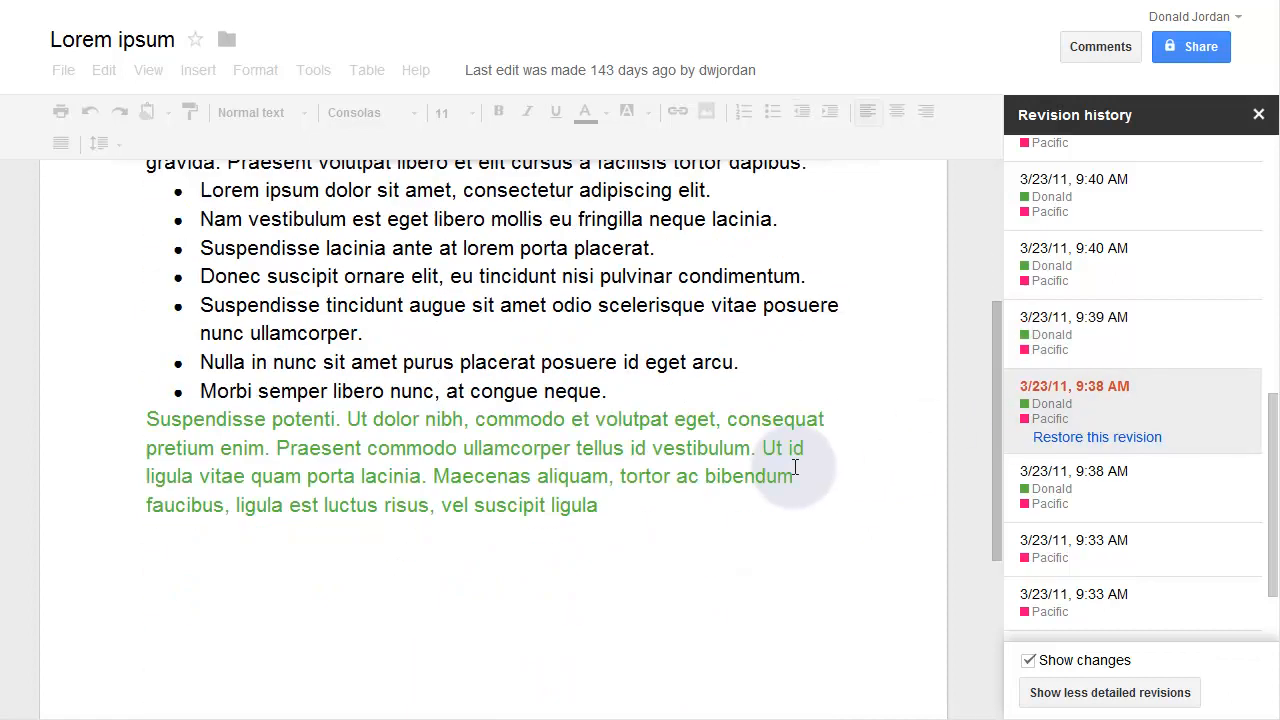
click(1125, 497)
scroll(878, 505, down, 2)
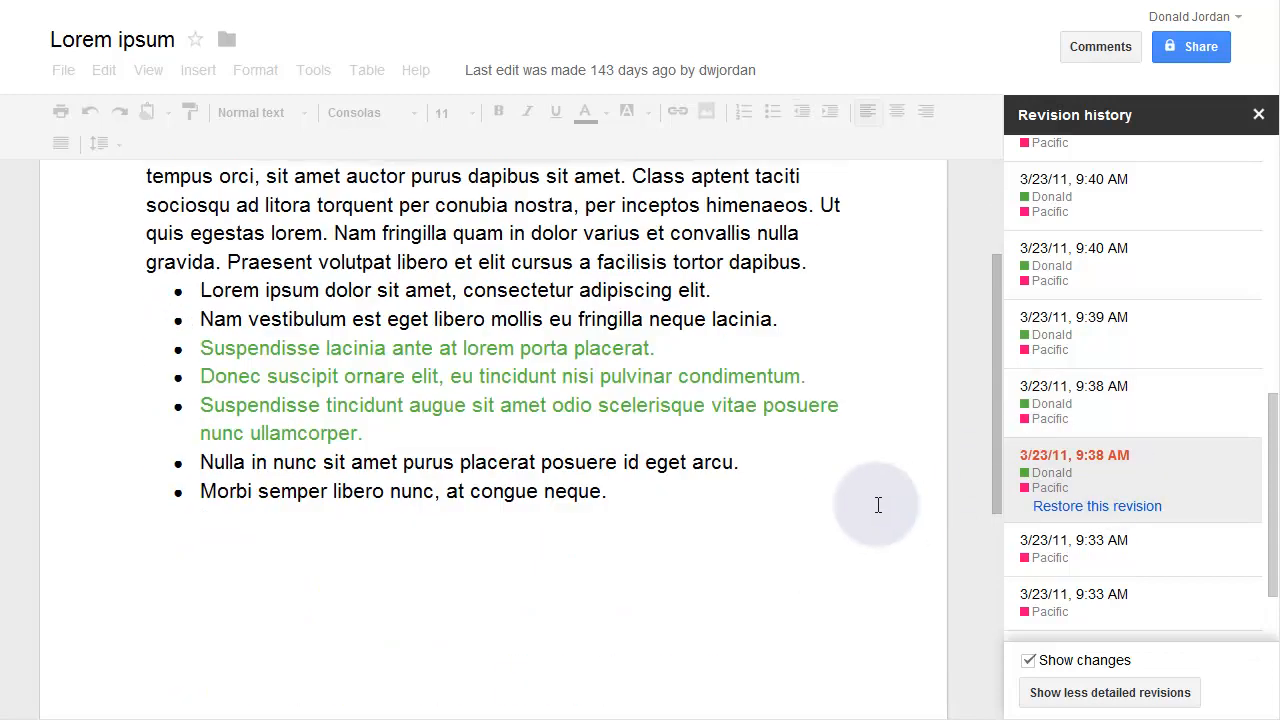
click(1080, 562)
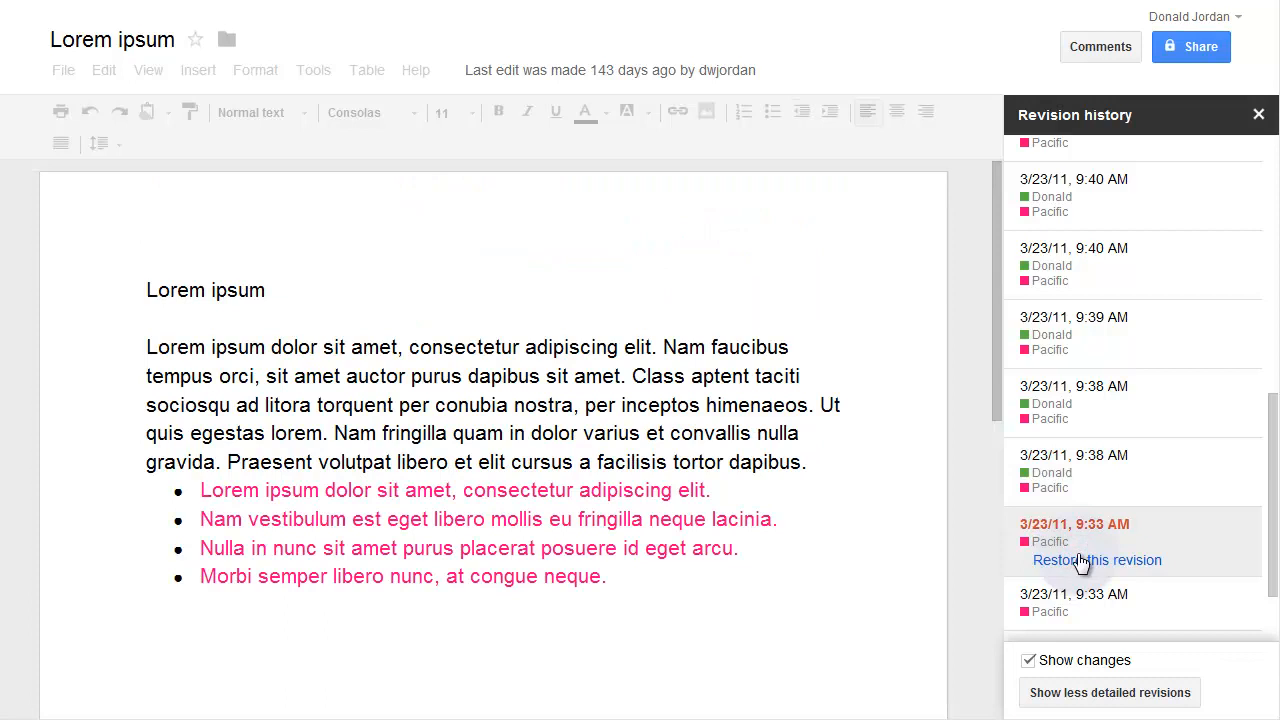
click(1050, 347)
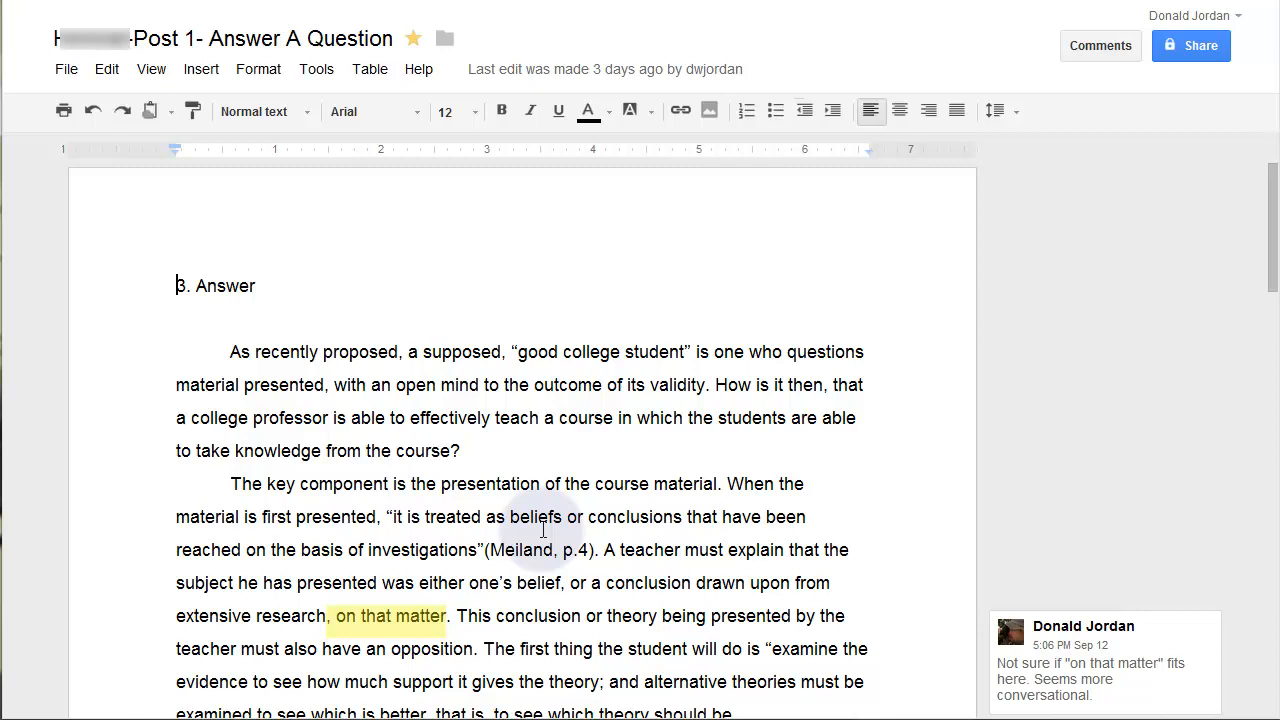
Examine the inline comments in the Post 1- Answer A Question document, and open and close its full comment discussion.
scroll(548, 535, down, 1)
scroll(552, 550, down, 1)
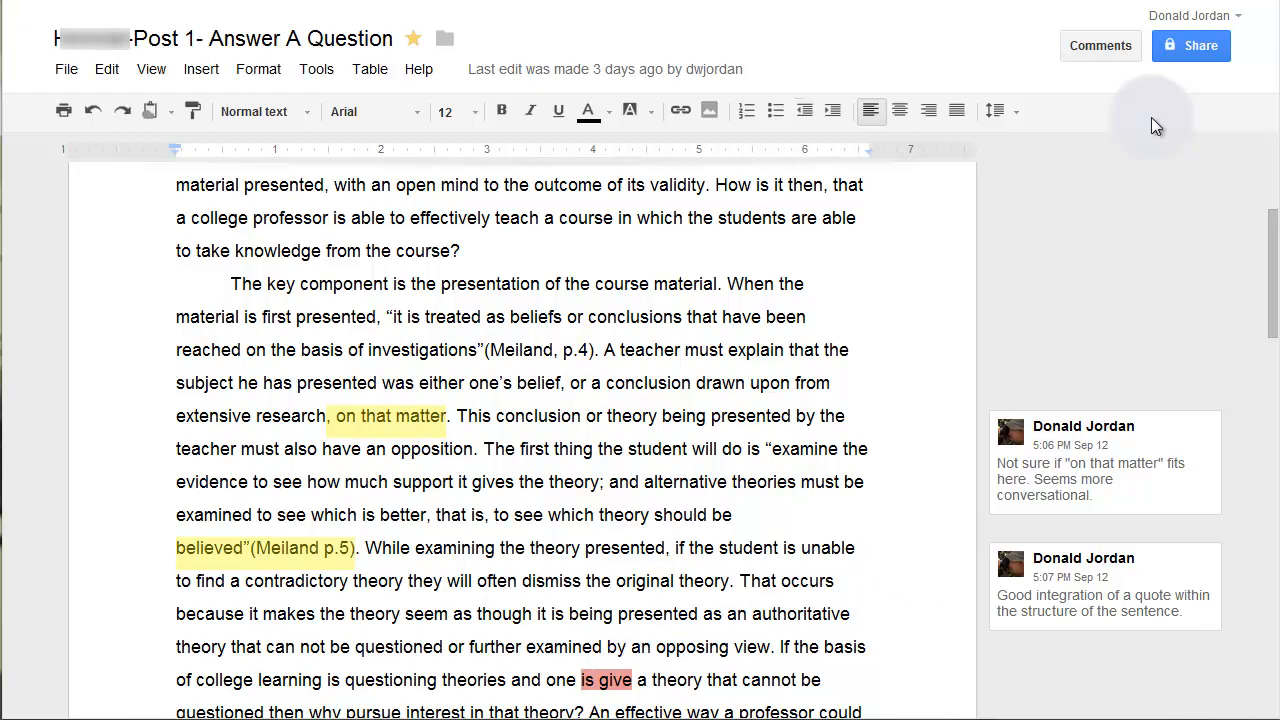
click(1138, 49)
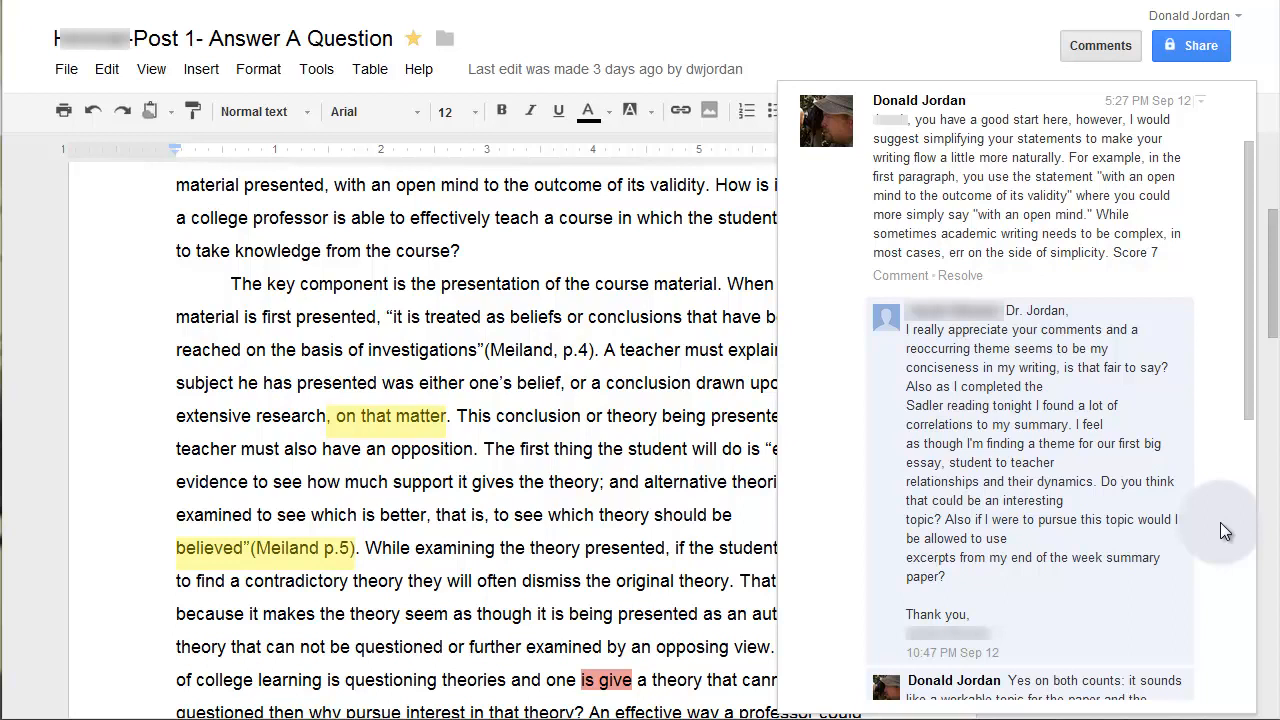
click(1137, 46)
click(1135, 47)
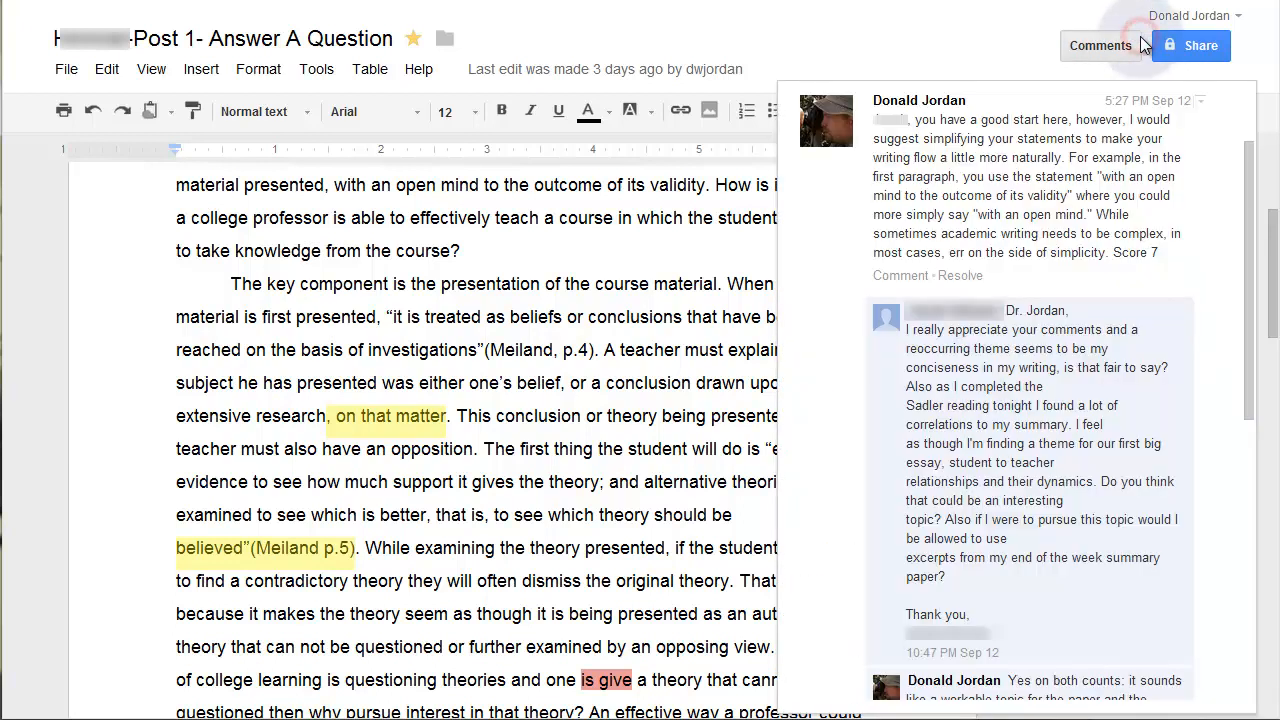
click(1127, 55)
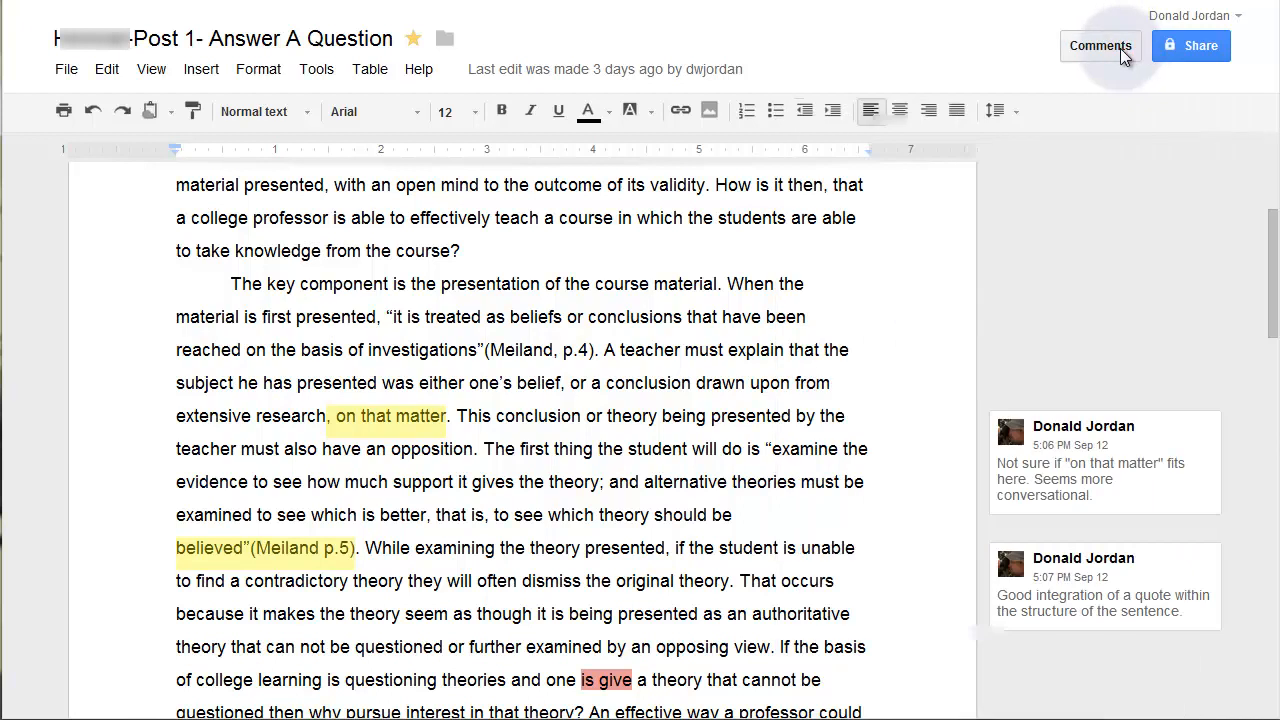